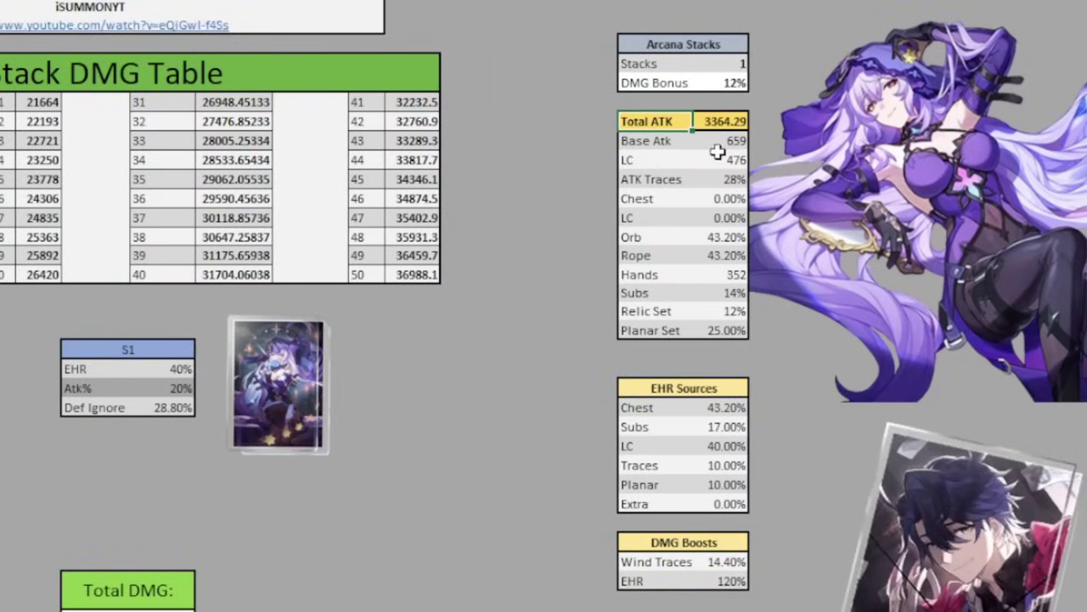
- Review the Total ATK sources, from Base Atk and light cone through relic stats, Relic Set and Planar Set
{"action": "left_click_drag", "start_coordinate": [728, 141], "coordinate": [732, 256]}
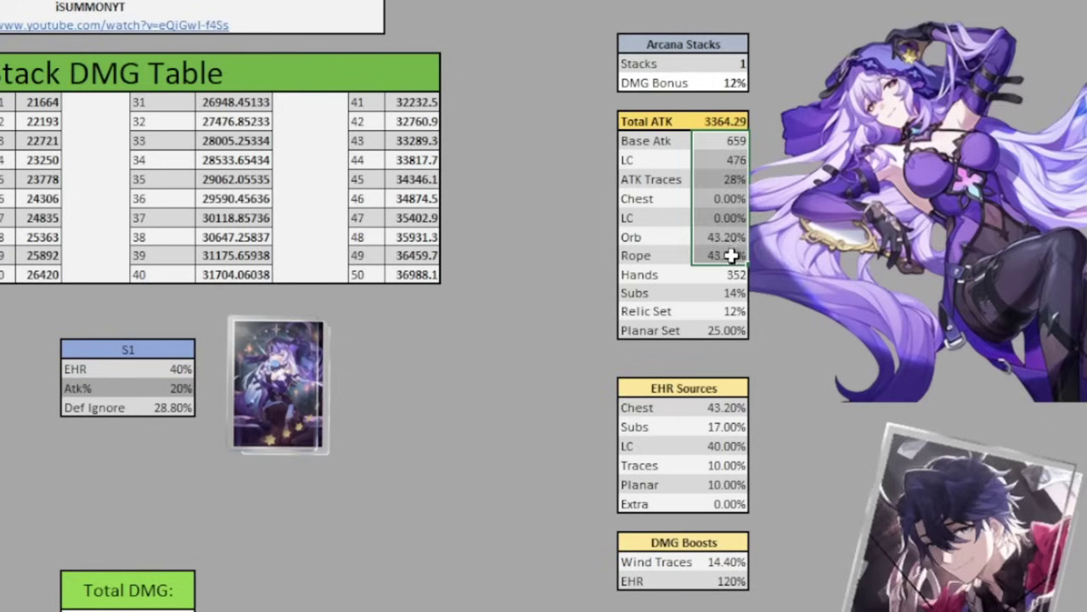
{"action": "left_click", "coordinate": [723, 160]}
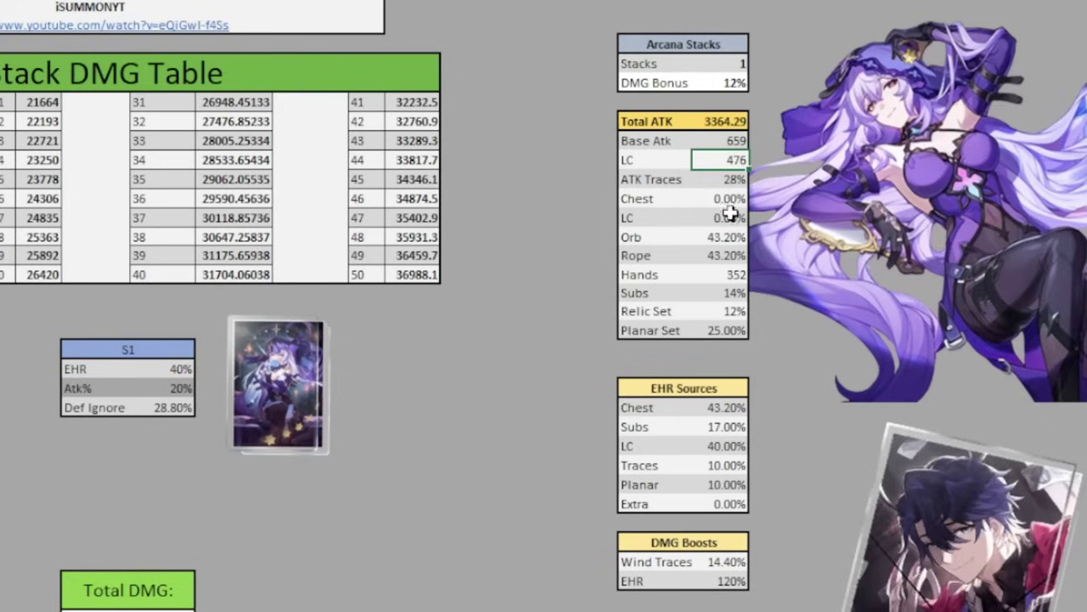
{"action": "left_click", "coordinate": [727, 180]}
{"action": "left_click", "coordinate": [724, 238]}
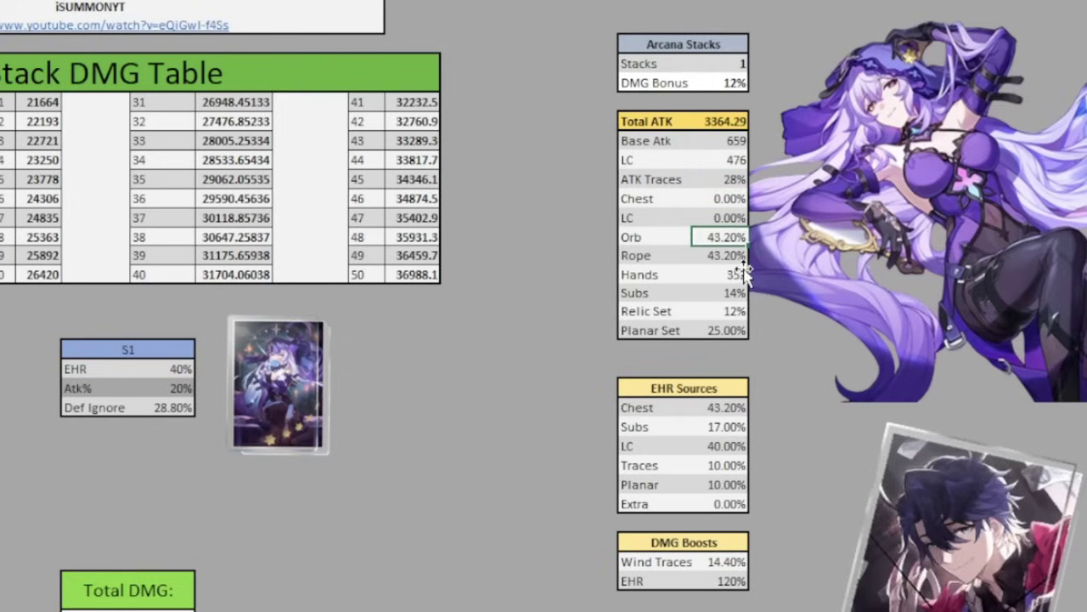
{"action": "left_click", "coordinate": [731, 255]}
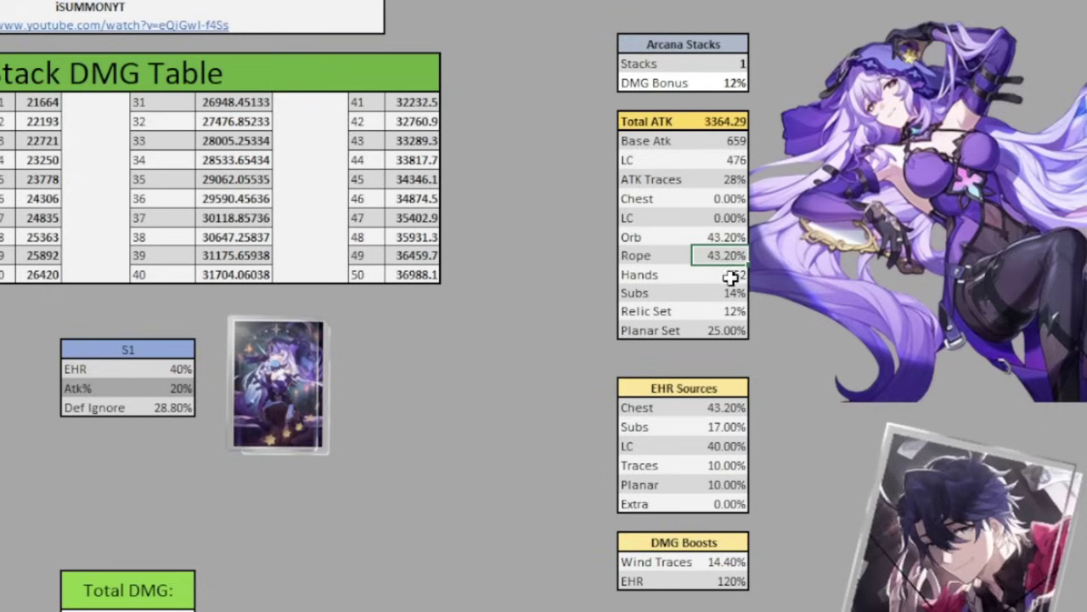
{"action": "left_click", "coordinate": [731, 276]}
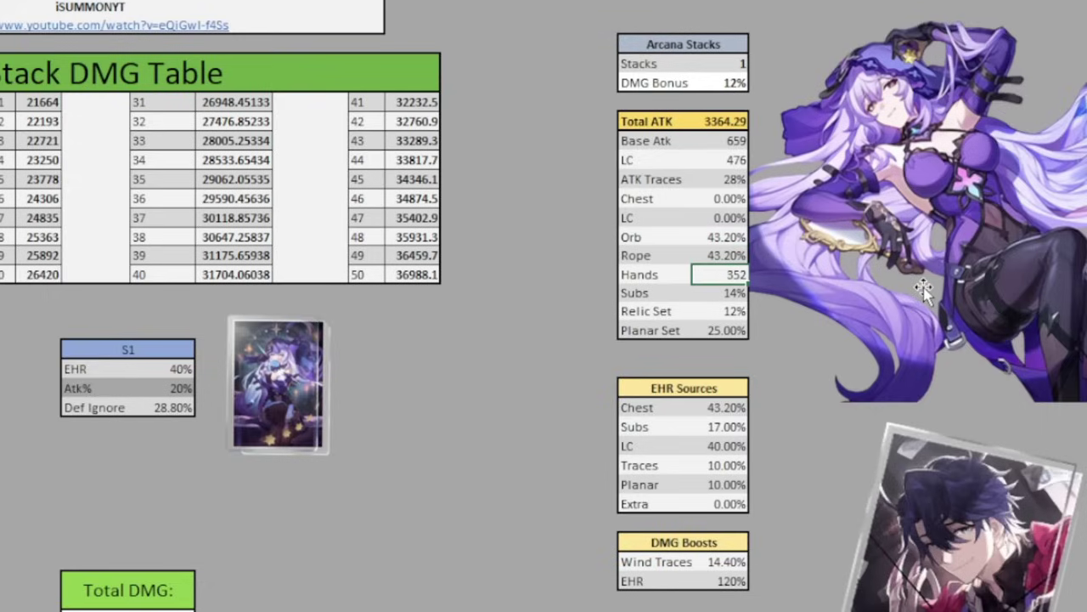
{"action": "left_click", "coordinate": [732, 292]}
{"action": "left_click", "coordinate": [735, 311]}
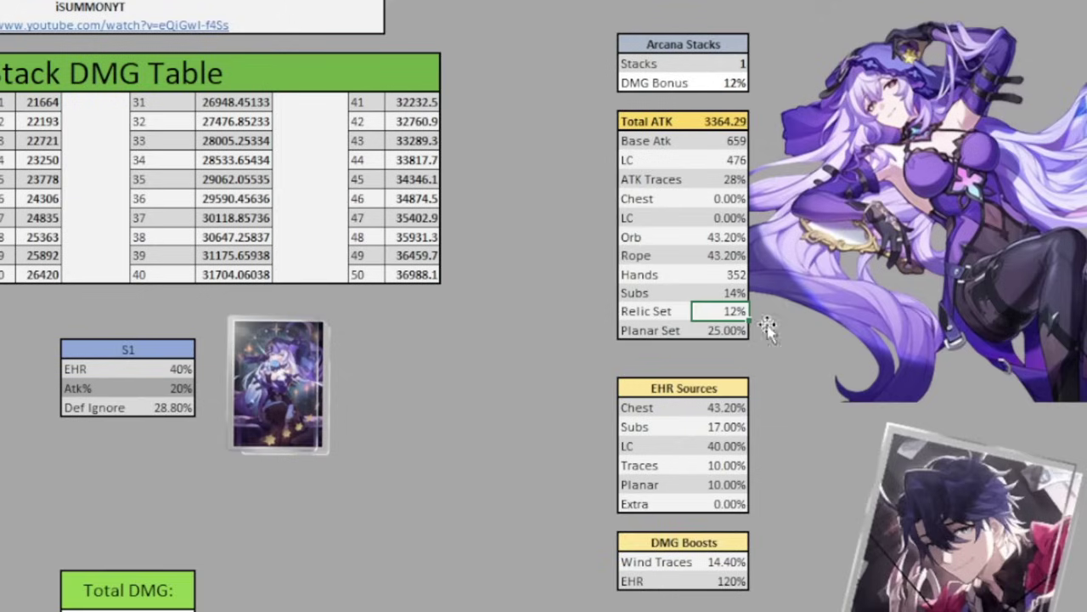
{"action": "left_click", "coordinate": [722, 333]}
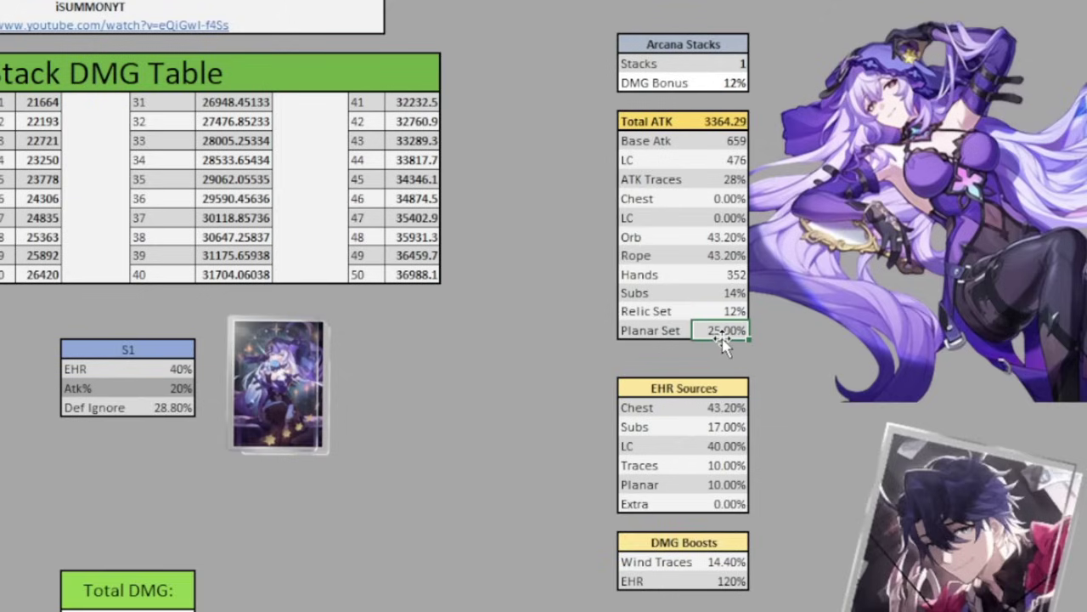
- Examine the EHR Sources entries for Chest, Subs, LC, Traces and Planar, along with the EHR total under DMG Boosts
{"action": "left_click", "coordinate": [722, 580]}
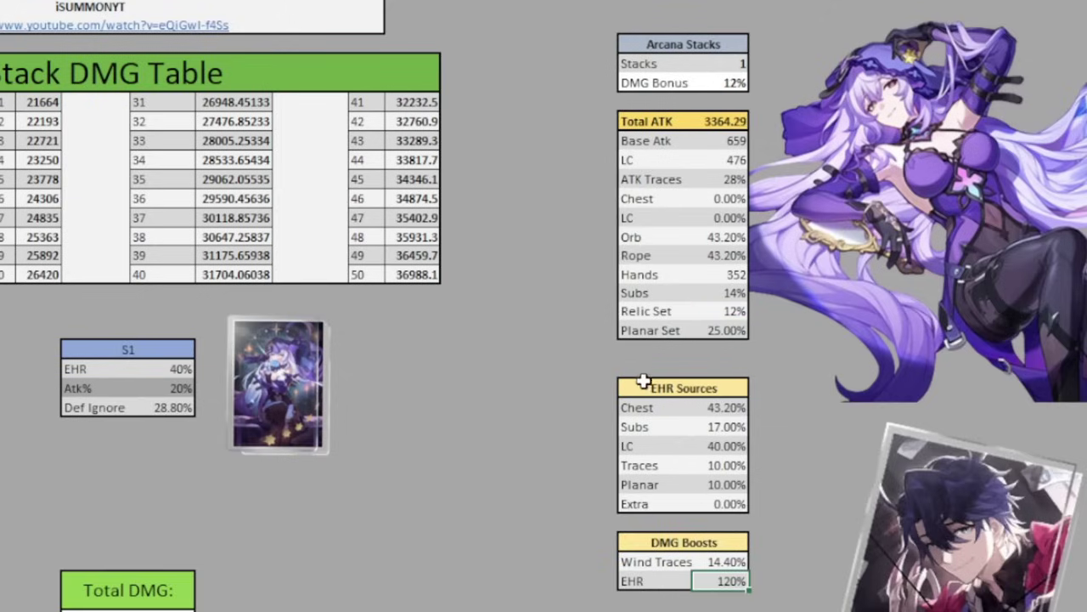
{"action": "mouse_move", "coordinate": [718, 407]}
{"action": "left_mouse_down"}
{"action": "mouse_move", "coordinate": [728, 468]}
{"action": "mouse_move", "coordinate": [726, 408]}
{"action": "left_mouse_up"}
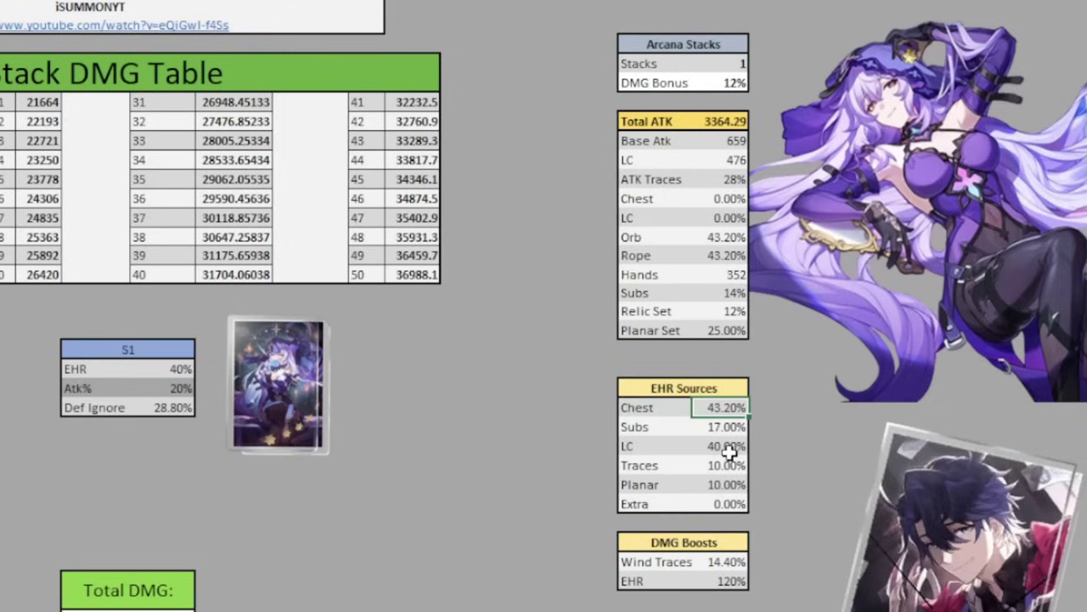
{"action": "left_click", "coordinate": [733, 427]}
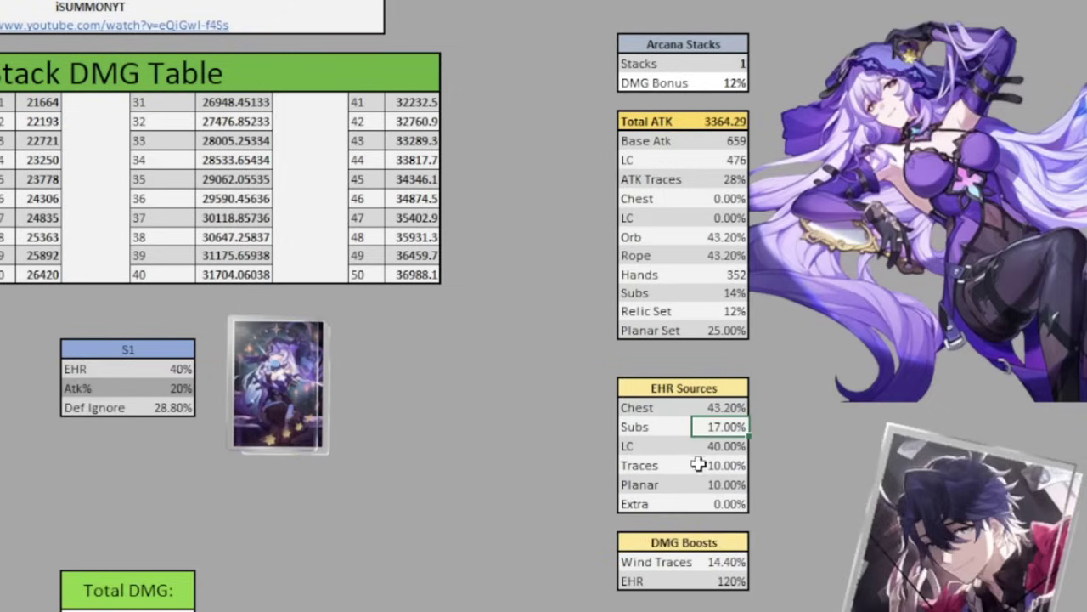
{"action": "left_click", "coordinate": [722, 448]}
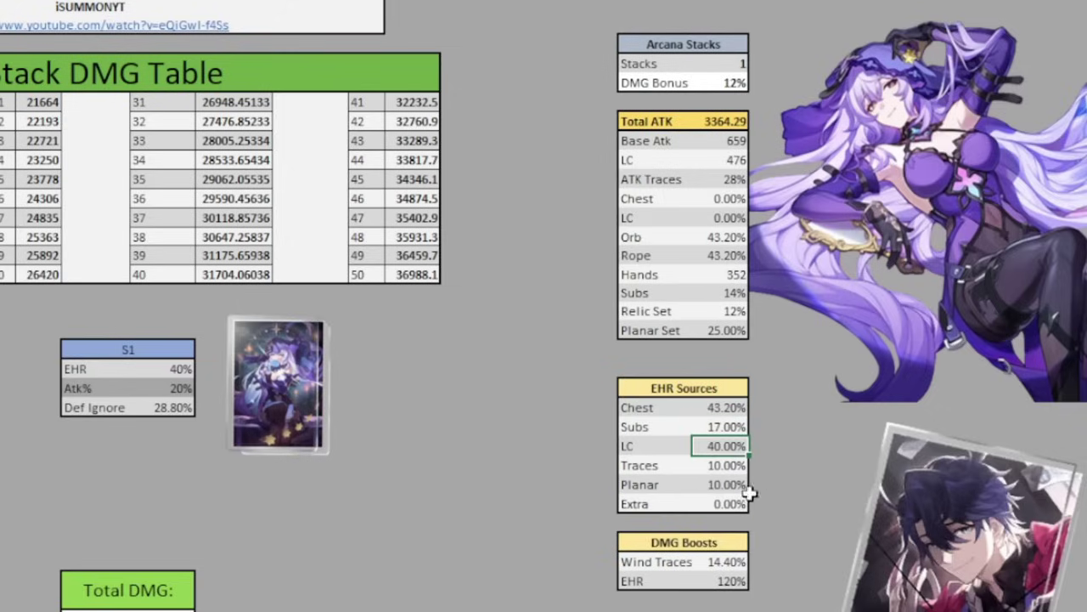
{"action": "left_click", "coordinate": [727, 466]}
{"action": "left_click", "coordinate": [712, 484]}
{"action": "left_click", "coordinate": [698, 544]}
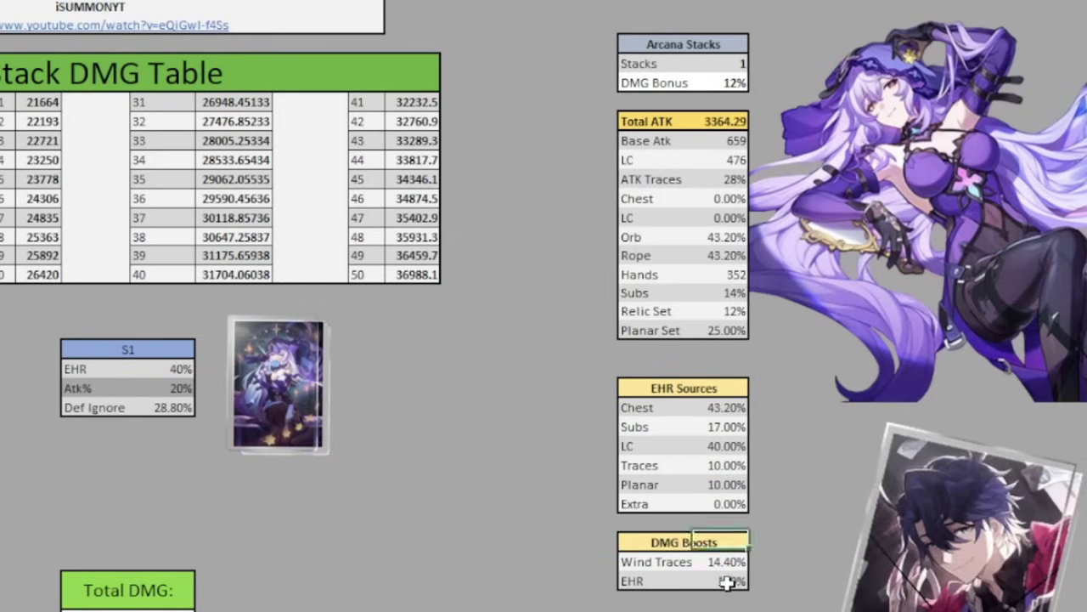
{"action": "left_click", "coordinate": [728, 582]}
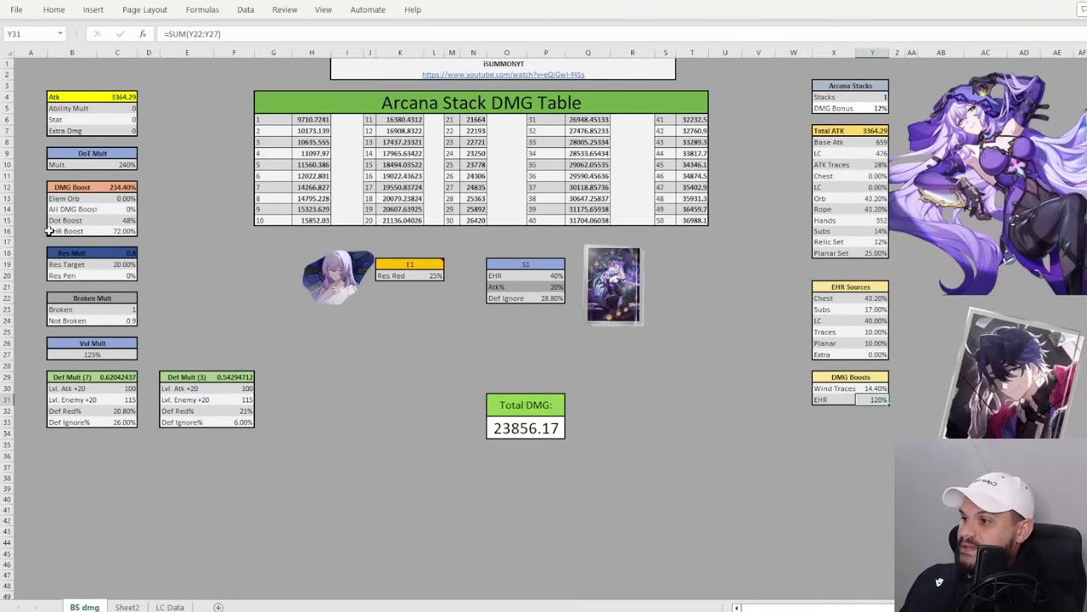
- Inspect the EHR Boost, Dot Boost and overall DMG Boost cells, plus the Res Mult and Vul Mult blocks
{"action": "left_click_drag", "start_coordinate": [49, 230], "coordinate": [114, 231]}
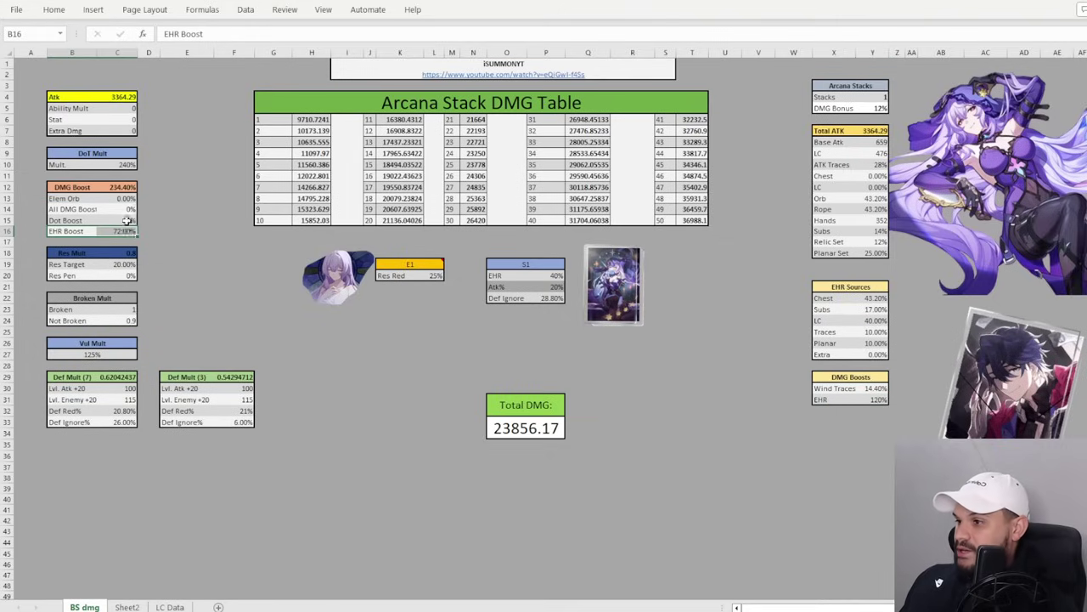
{"action": "left_click", "coordinate": [126, 220]}
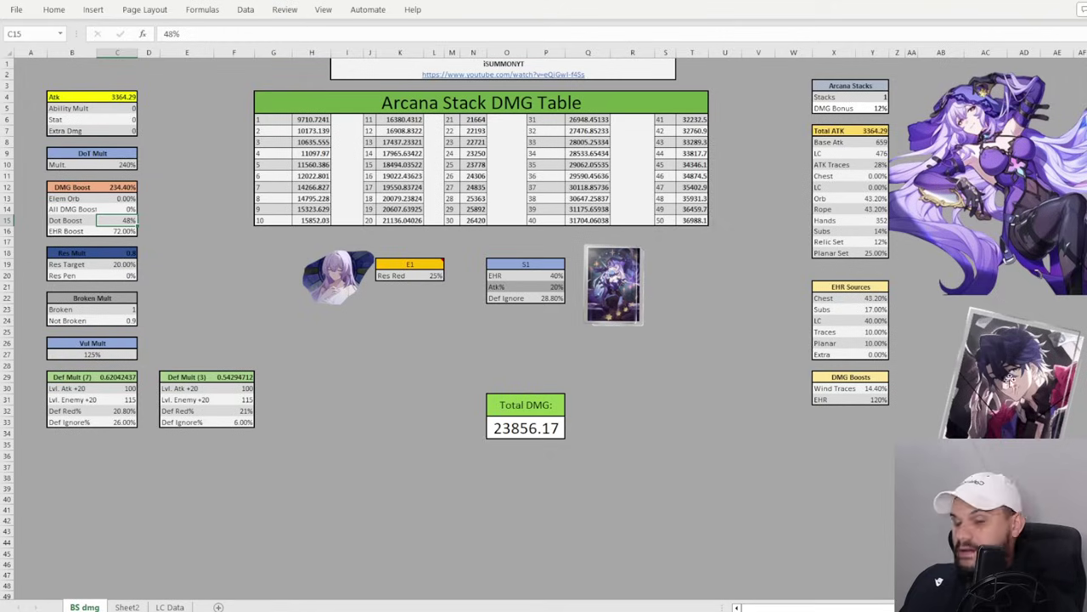
{"action": "left_click", "coordinate": [119, 188]}
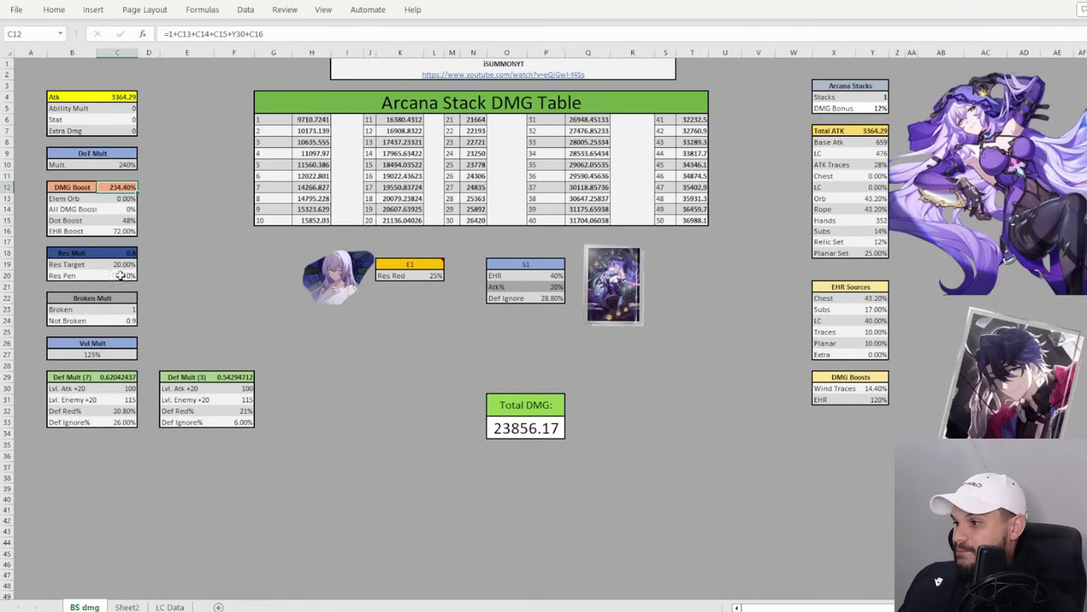
{"action": "left_click_drag", "start_coordinate": [60, 252], "coordinate": [136, 281]}
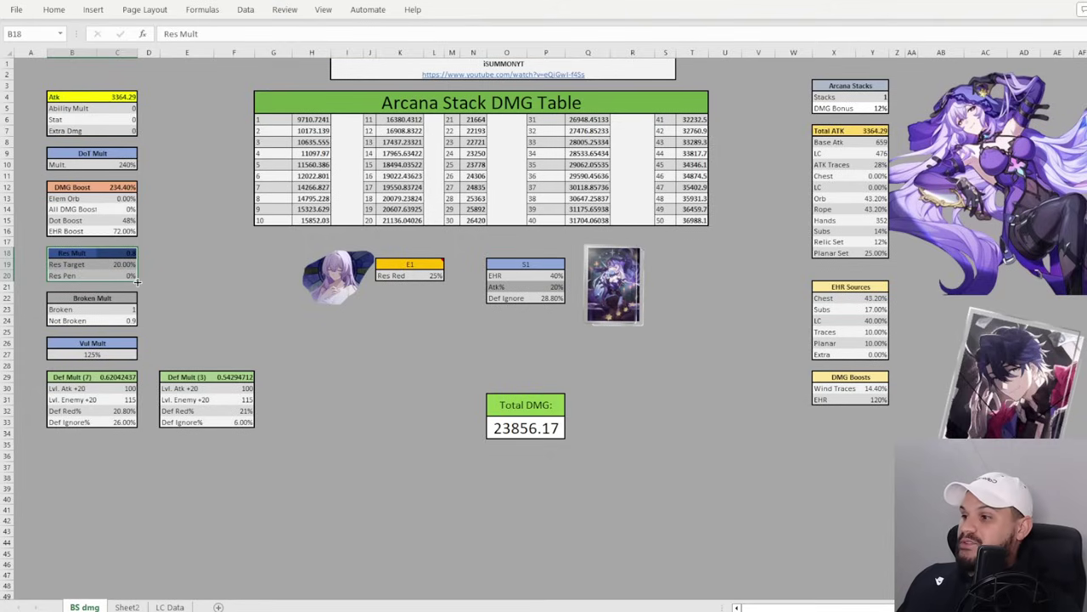
{"action": "left_click", "coordinate": [101, 344]}
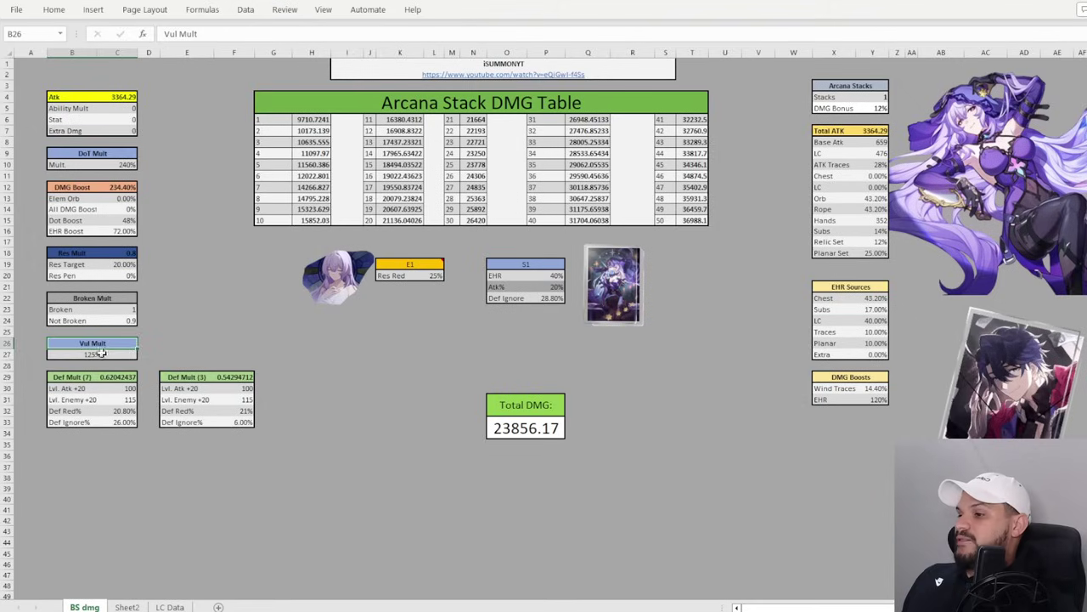
{"action": "left_click", "coordinate": [109, 355]}
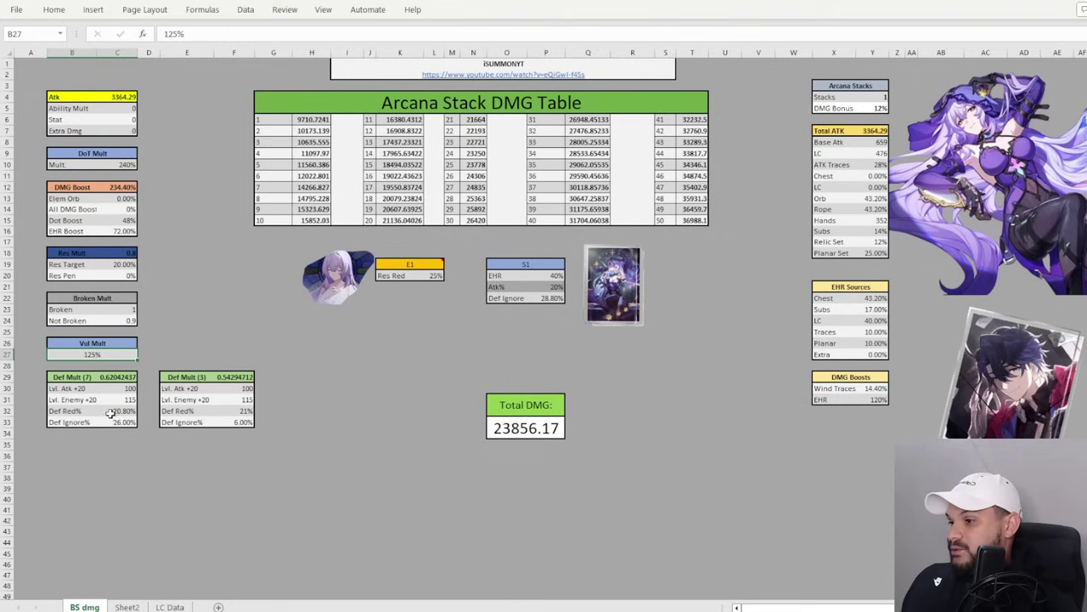
- Compare Def Red% and Def Ignore% in both Def Mult blocks, and check the Arcana stack rows starting at 7 stacks
{"action": "left_click_drag", "start_coordinate": [111, 414], "coordinate": [244, 414]}
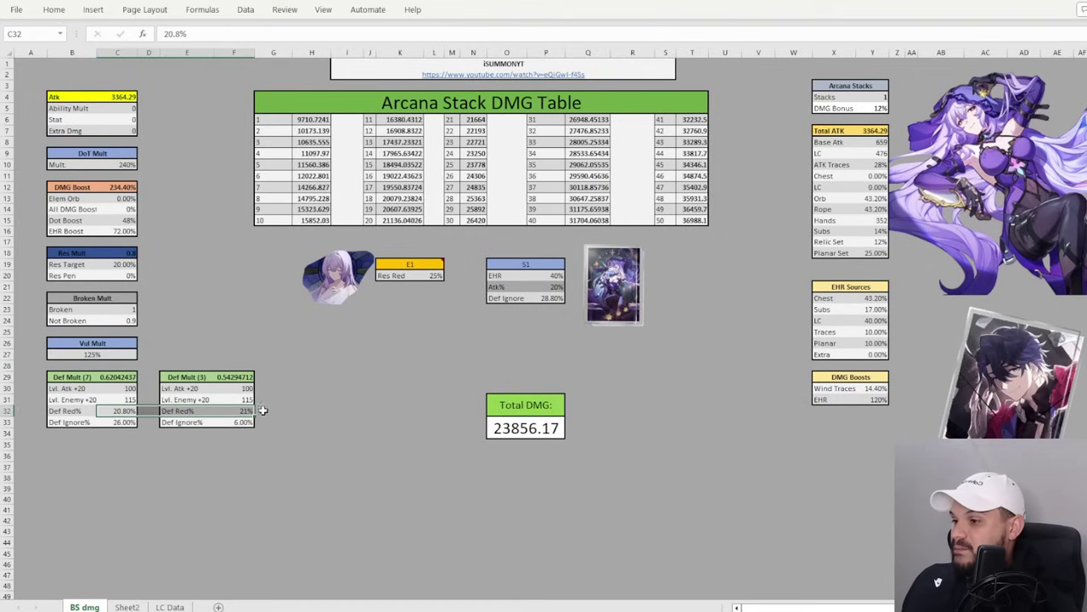
{"action": "left_click", "coordinate": [116, 420]}
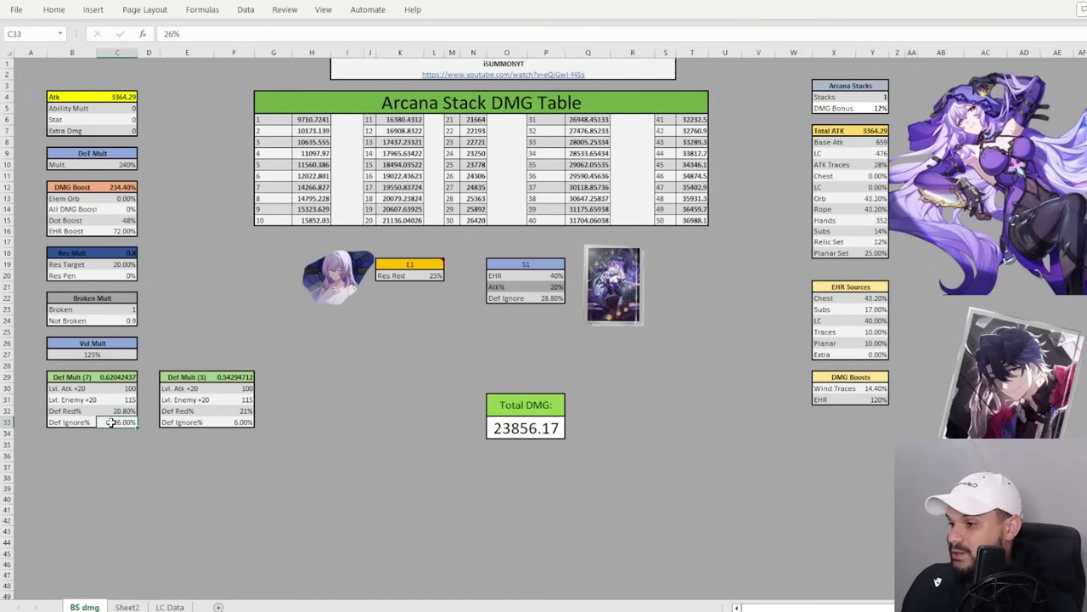
{"action": "left_click_drag", "start_coordinate": [265, 187], "coordinate": [695, 217]}
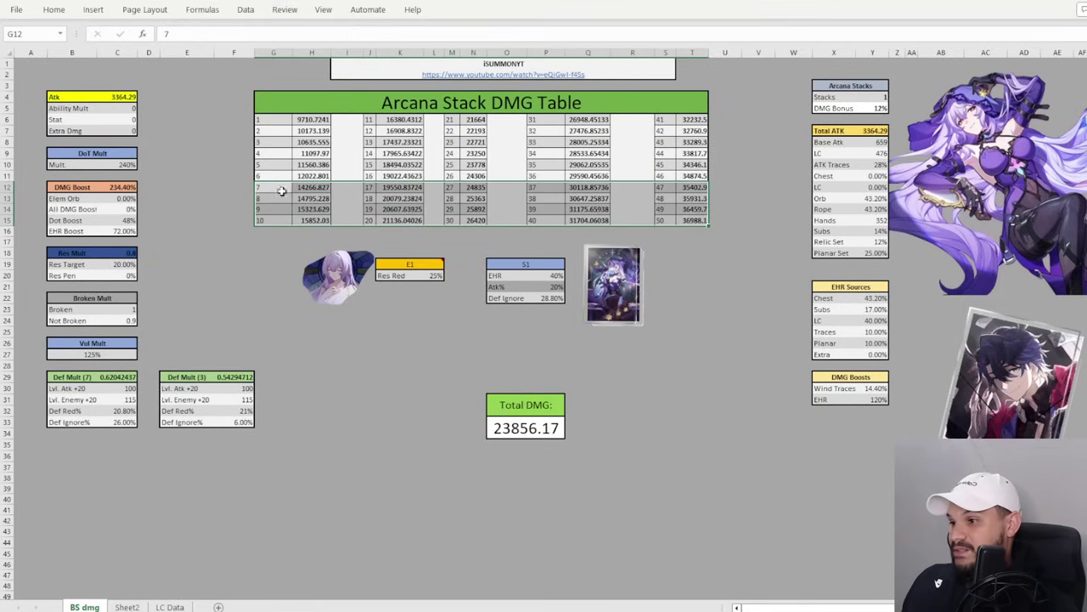
{"action": "left_click", "coordinate": [126, 422]}
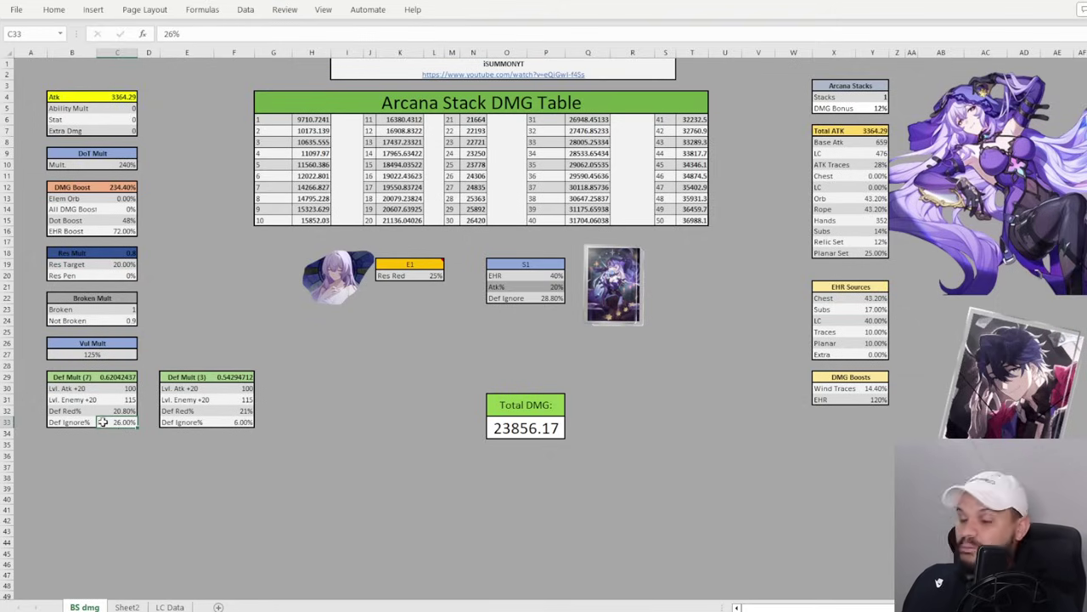
{"action": "left_click", "coordinate": [234, 423]}
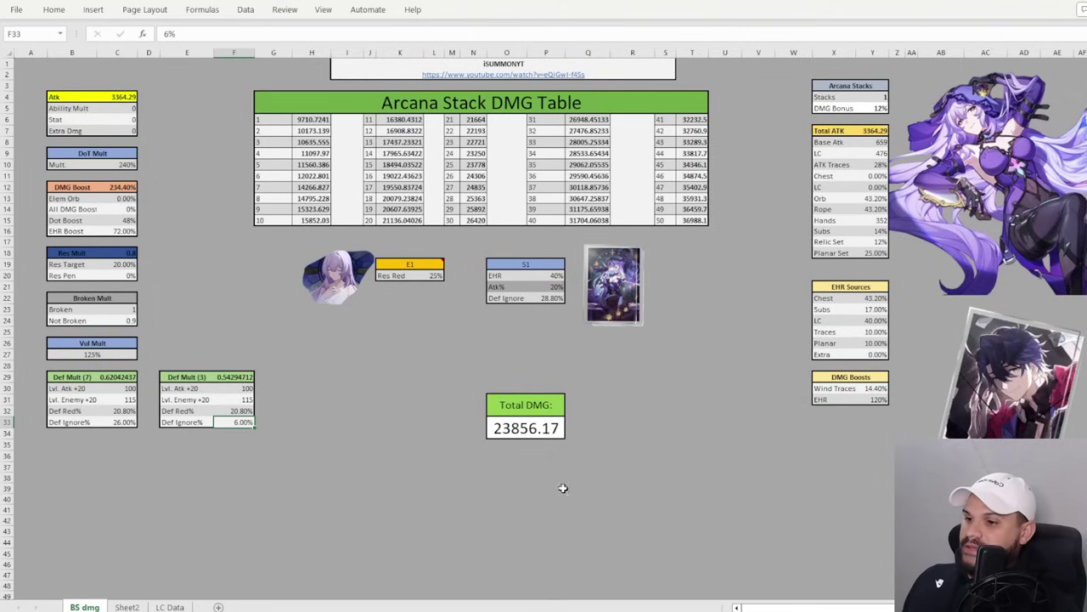
- Examine the Total DMG averaging formula and the Arcana Stack DMG Table from 1 to 50 stacks
{"action": "left_click", "coordinate": [504, 429]}
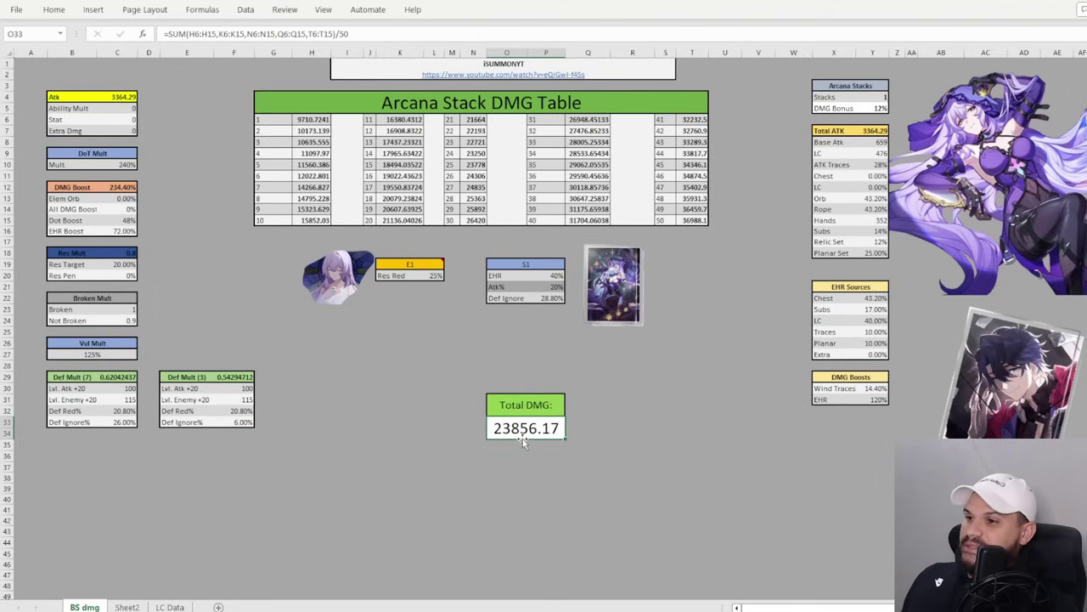
{"action": "left_click_drag", "start_coordinate": [268, 119], "coordinate": [691, 217]}
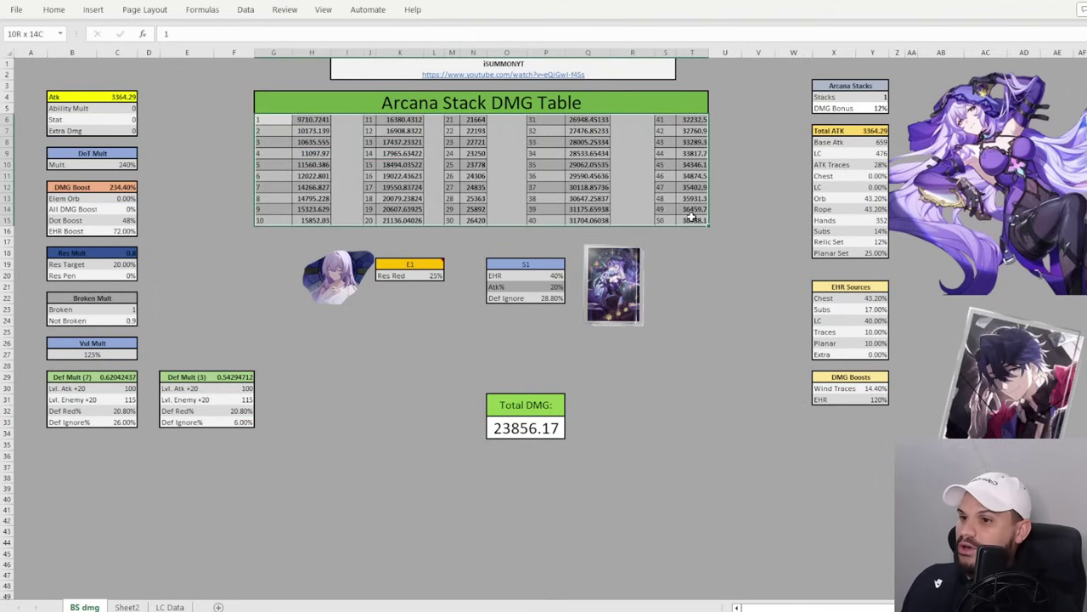
{"action": "left_click", "coordinate": [279, 120]}
{"action": "left_click", "coordinate": [684, 222]}
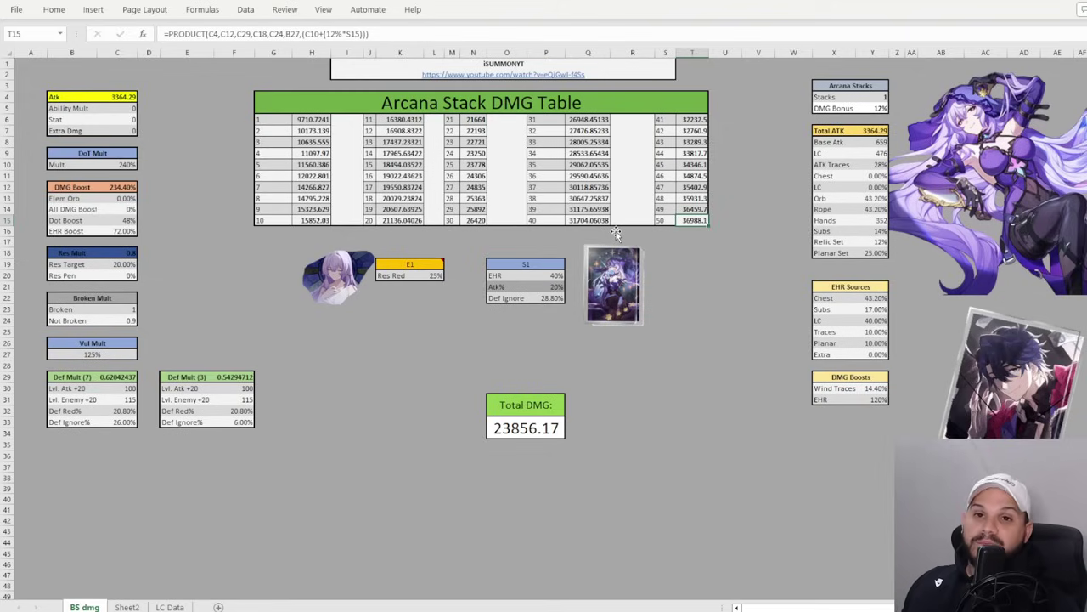
- Check the E1 block's Res Red value and the note attached to its heading
{"action": "left_click", "coordinate": [409, 263]}
{"action": "scroll", "coordinate": [482, 300], "scroll_direction": "down", "scroll_amount": 1}
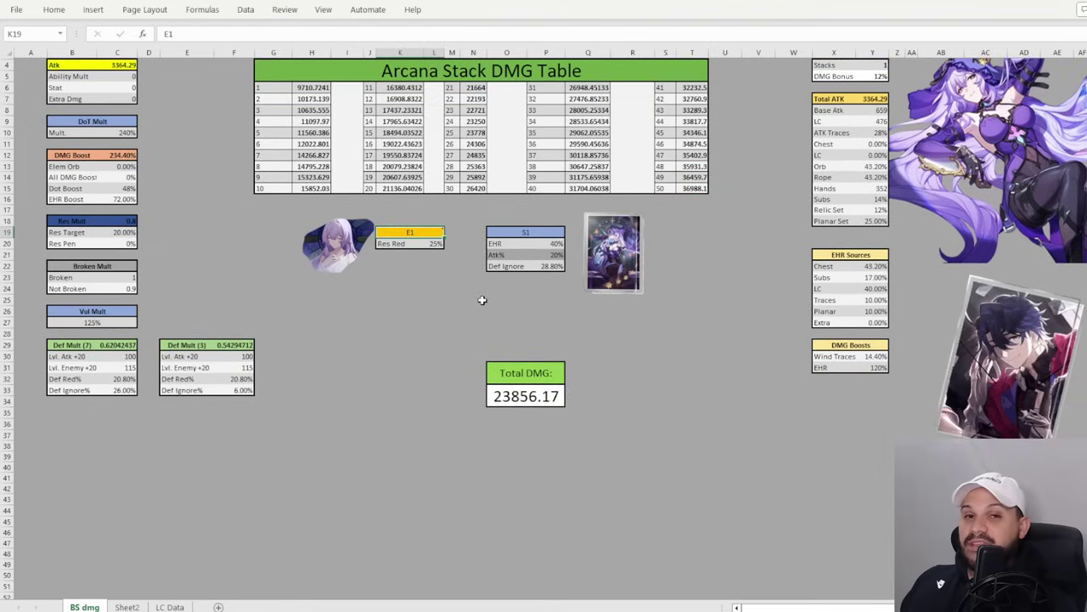
{"action": "left_click", "coordinate": [435, 245]}
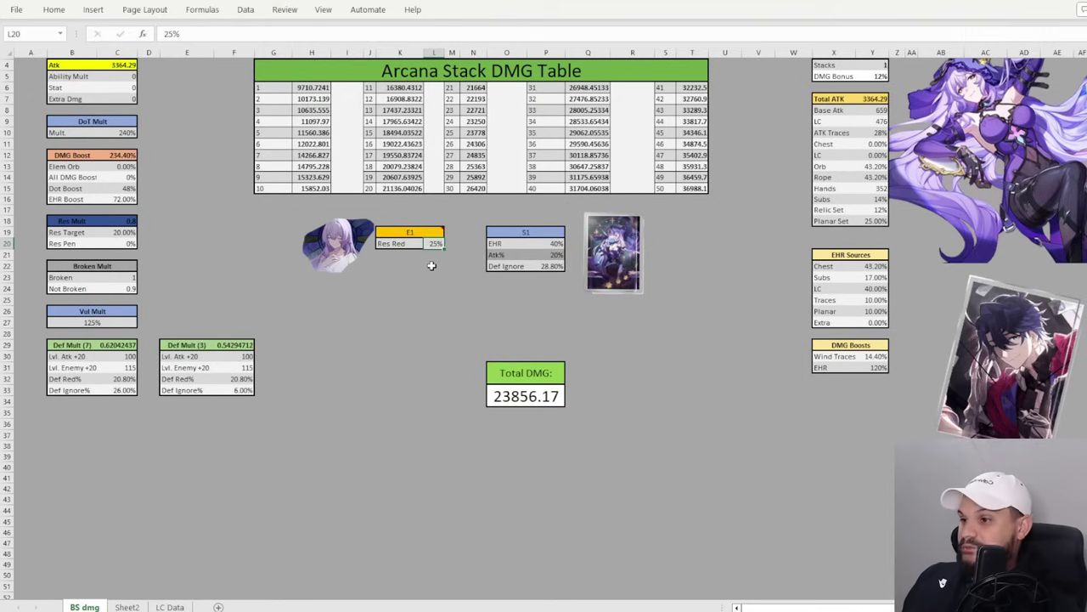
{"action": "mouse_move", "coordinate": [434, 232]}
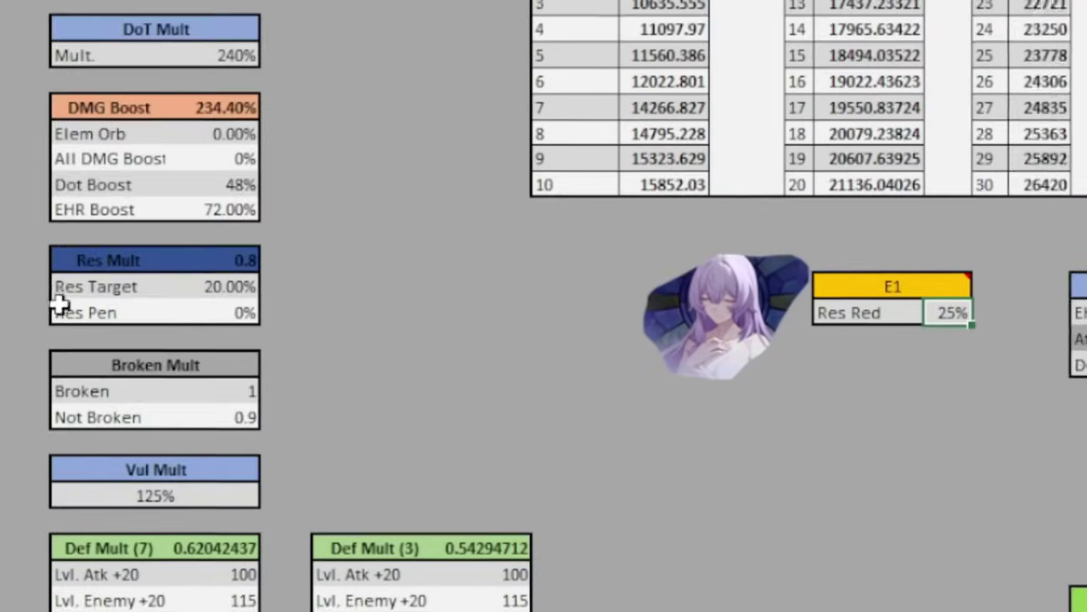
- Set Res Target in the Res Mult block to -5%, and check the Res Mult and Total DMG cells
{"action": "left_click", "coordinate": [86, 286]}
{"action": "left_click", "coordinate": [241, 287]}
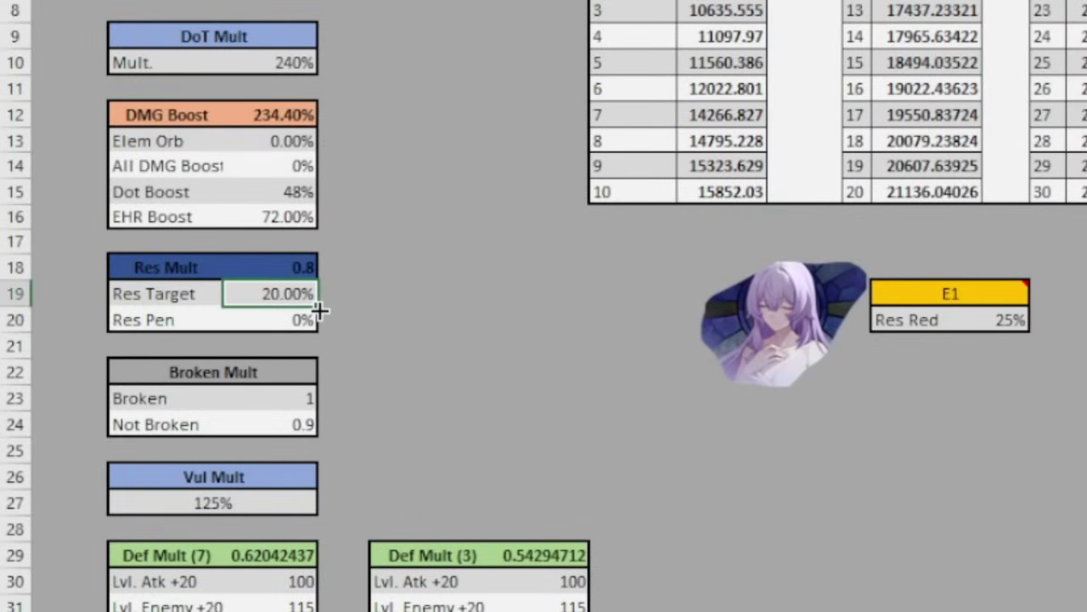
{"action": "type", "text": "-5%"}
{"action": "left_click", "coordinate": [403, 319]}
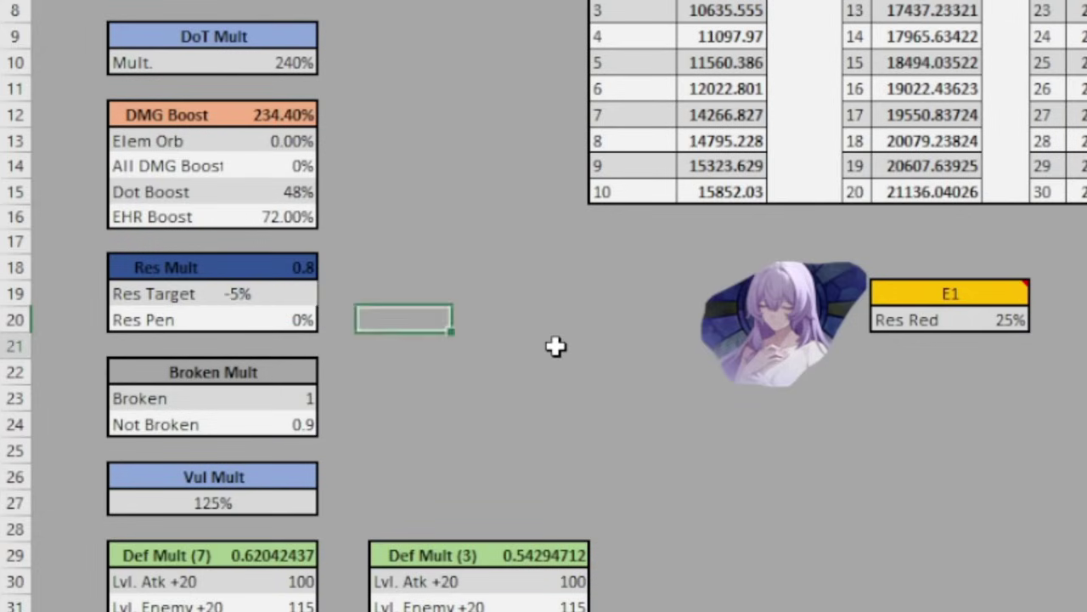
{"action": "left_click", "coordinate": [556, 345]}
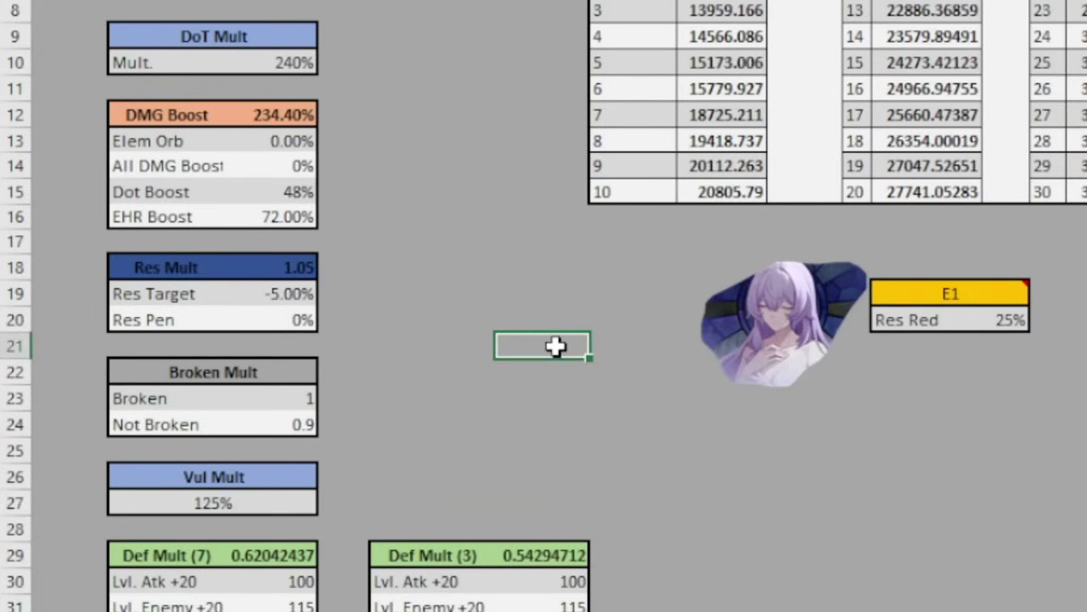
{"action": "left_click", "coordinate": [306, 270]}
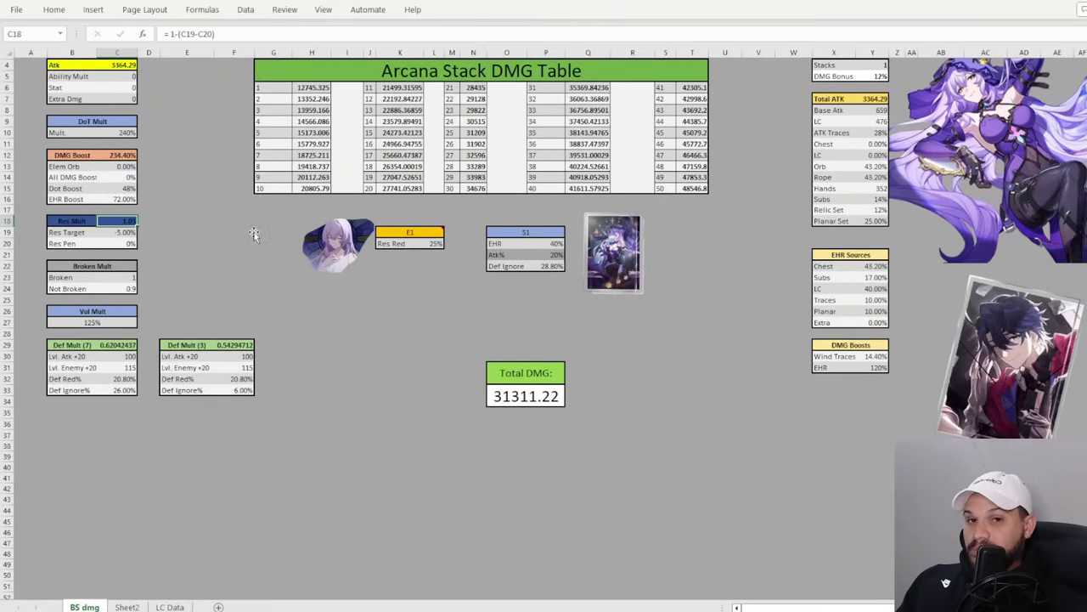
{"action": "left_click", "coordinate": [535, 397]}
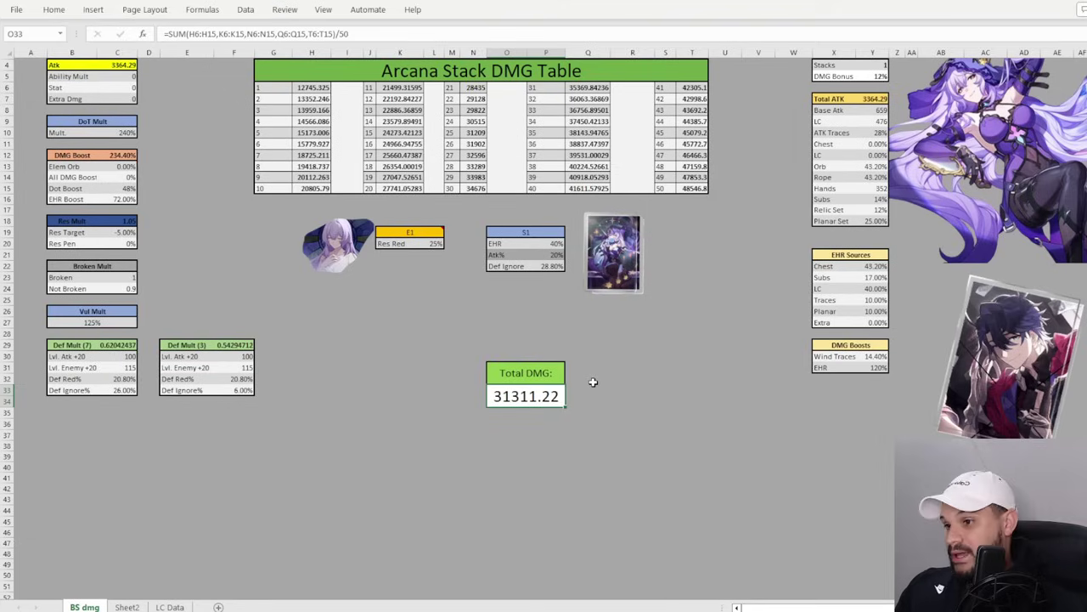
- Set Res Pen to 25% and All DMG Boost to 68%, and check the Total DMG cell
{"action": "left_click", "coordinate": [130, 243]}
{"action": "type", "text": "25"}
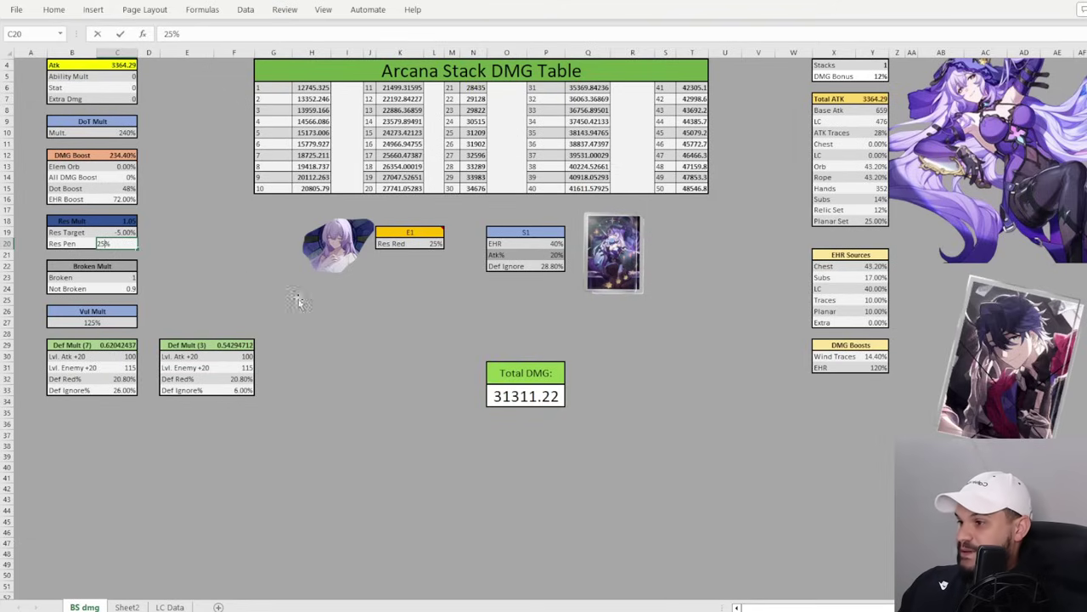
{"action": "left_click", "coordinate": [270, 289]}
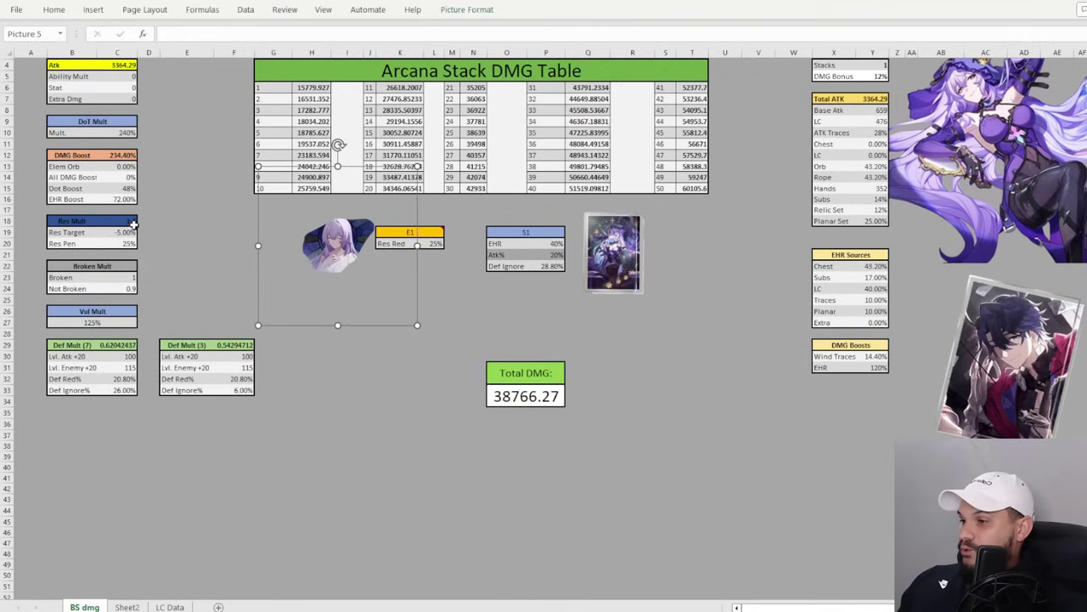
{"action": "left_click", "coordinate": [123, 177]}
{"action": "type", "text": "68"}
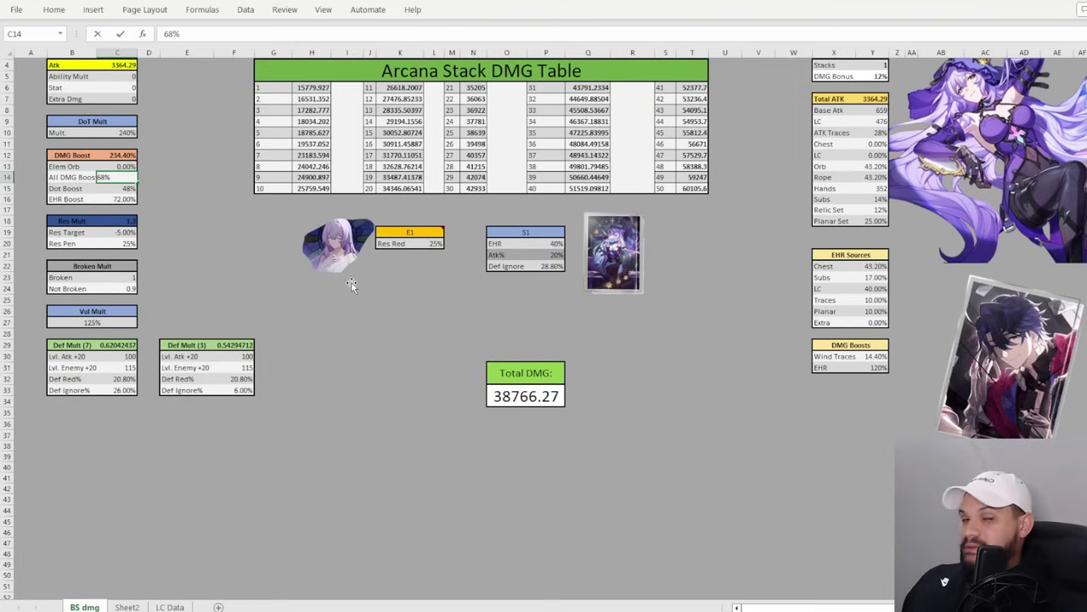
{"action": "left_click", "coordinate": [392, 315]}
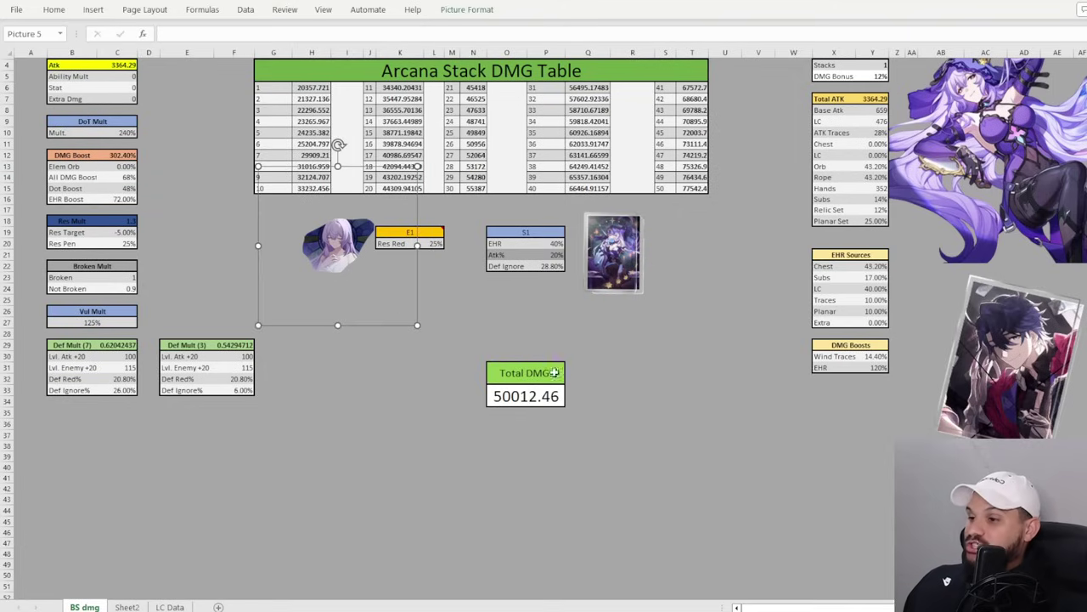
{"action": "left_click", "coordinate": [501, 343]}
{"action": "left_click", "coordinate": [512, 396]}
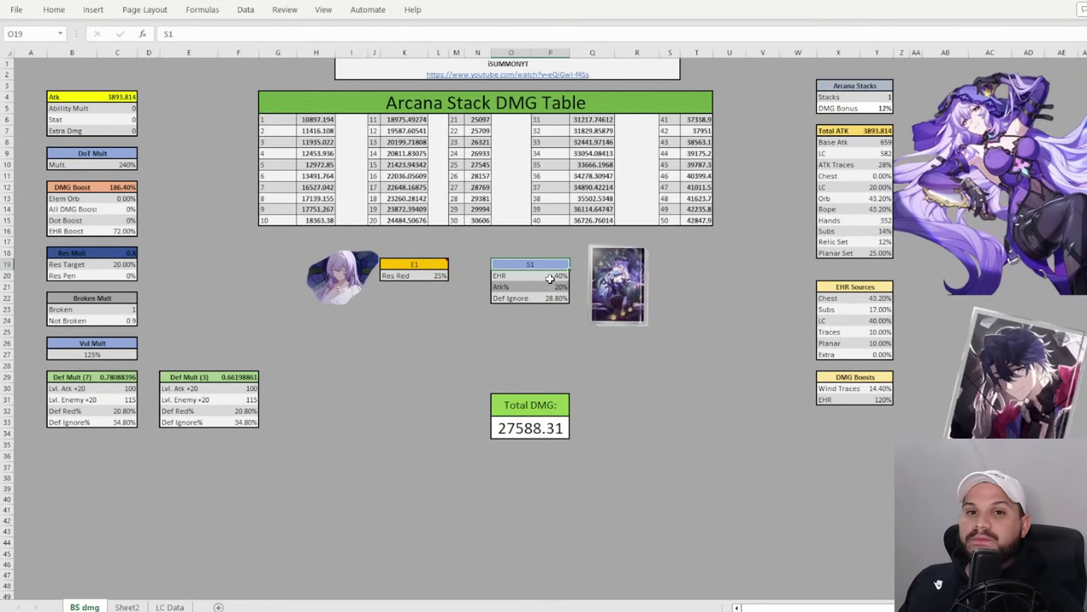
- Check the S1 block's EHR, Atk% and Def Ignore values, and the two LC rows and total in the Total ATK block
{"action": "left_click", "coordinate": [554, 277]}
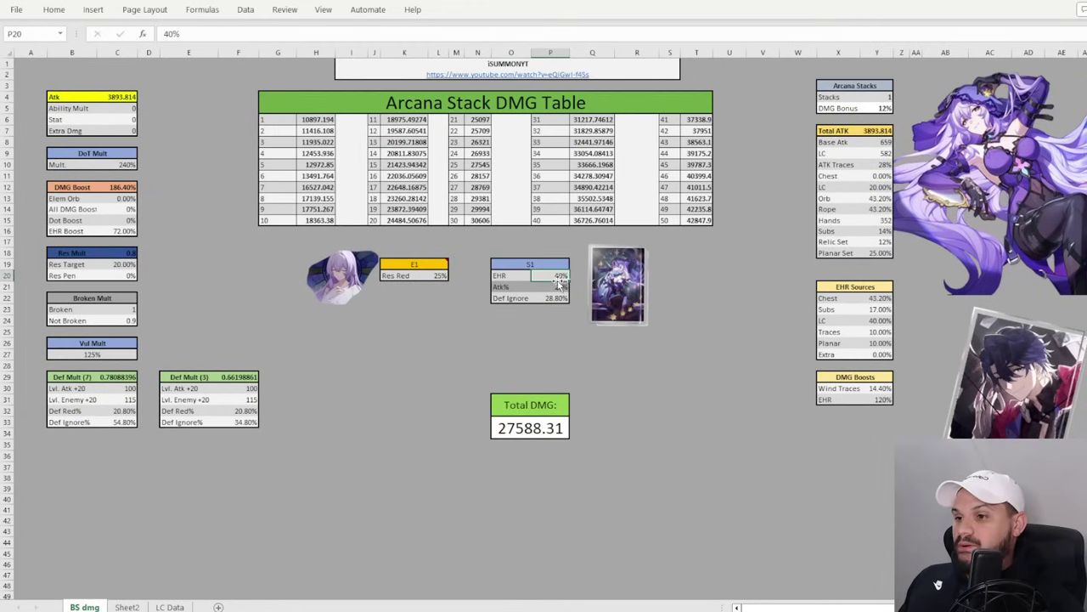
{"action": "left_click", "coordinate": [561, 287]}
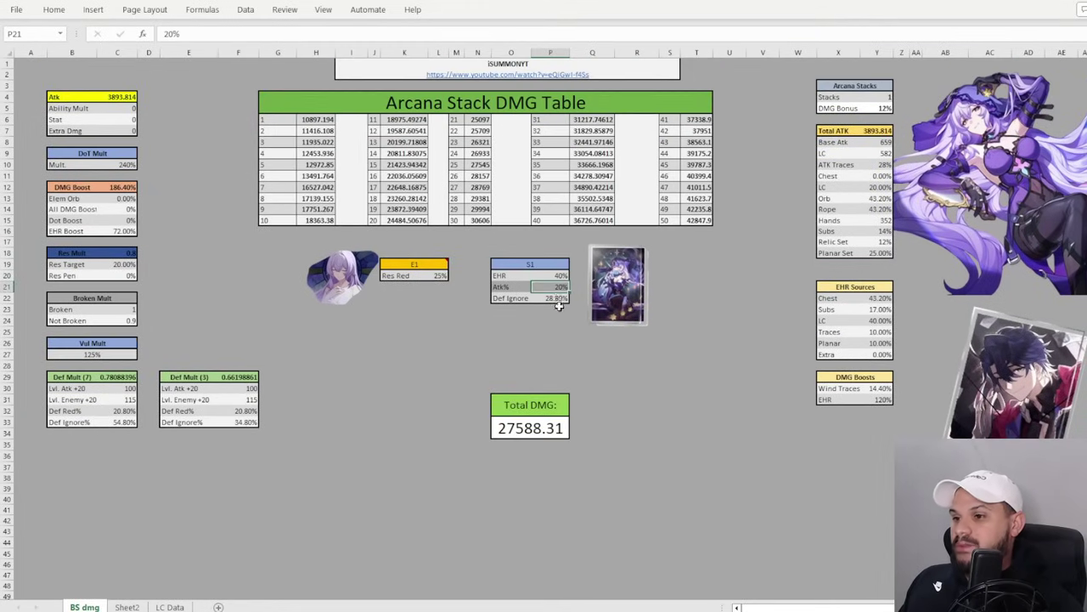
{"action": "left_click", "coordinate": [559, 299]}
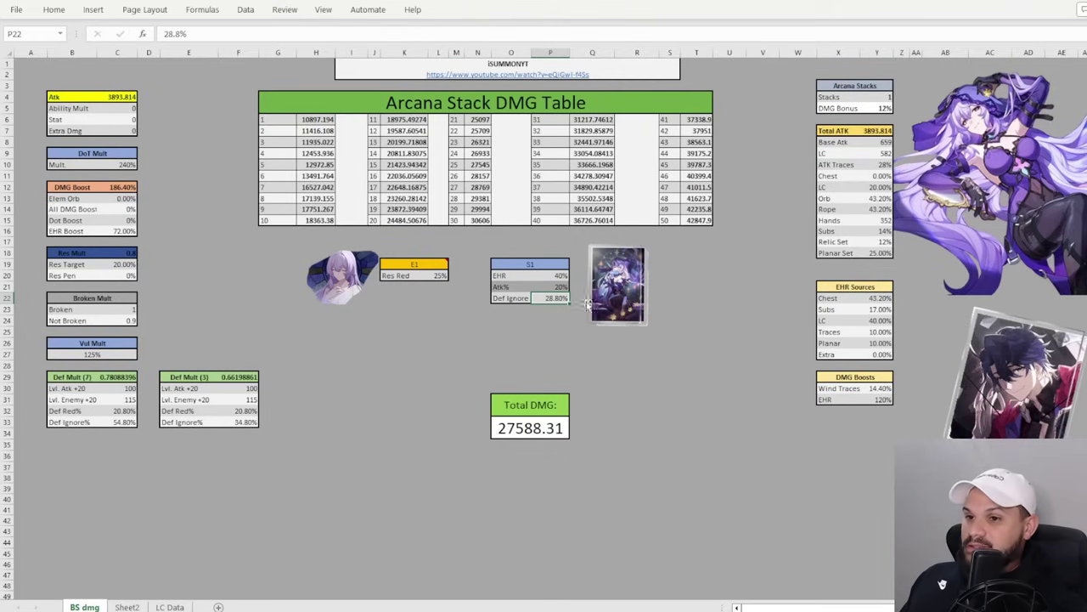
{"action": "left_click", "coordinate": [884, 154]}
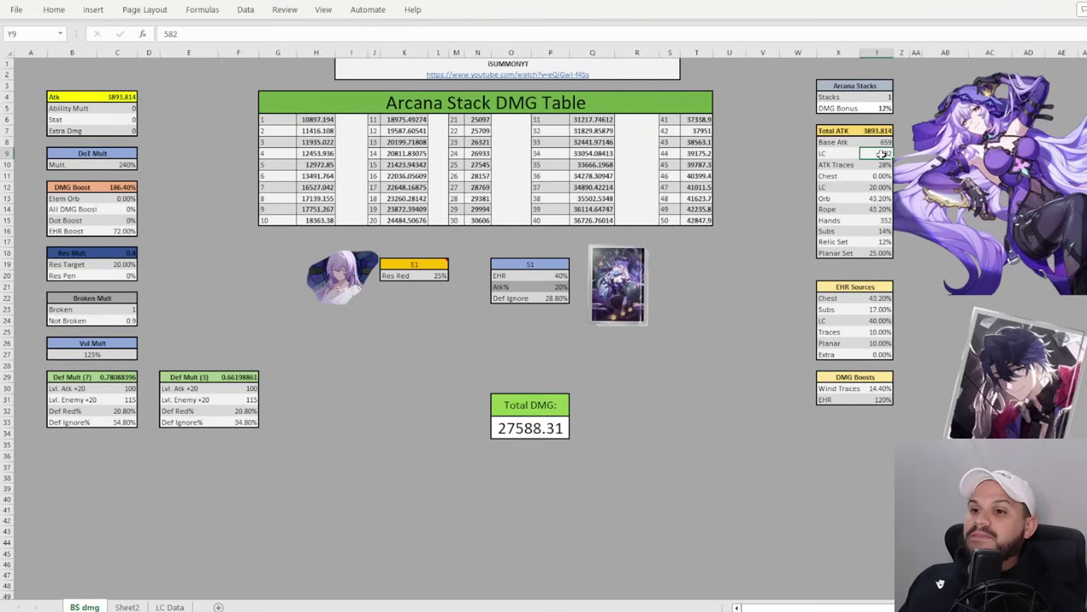
{"action": "left_click", "coordinate": [881, 187]}
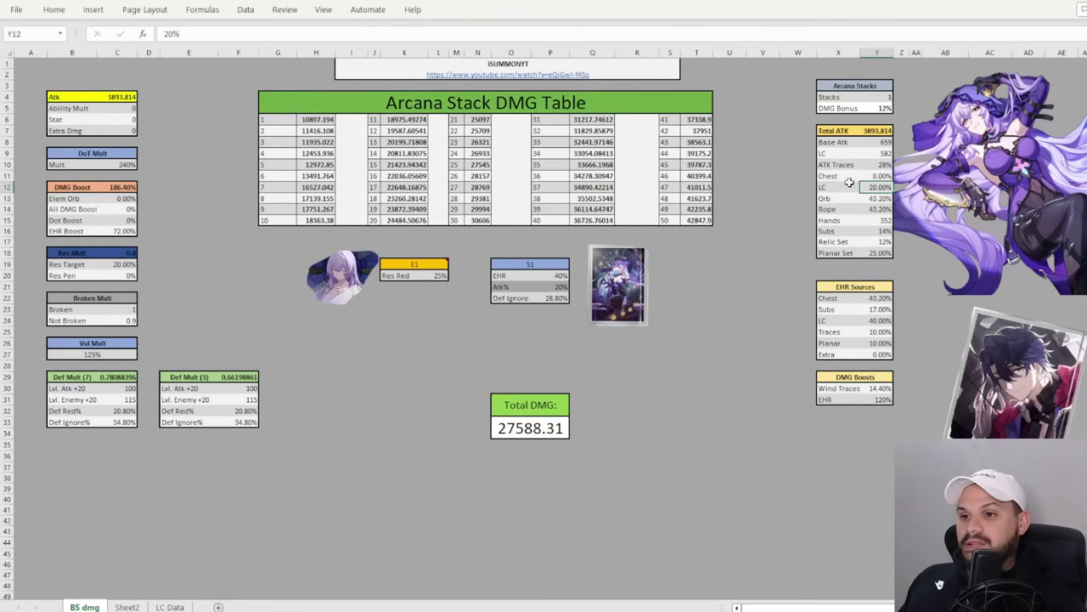
{"action": "left_click", "coordinate": [875, 131]}
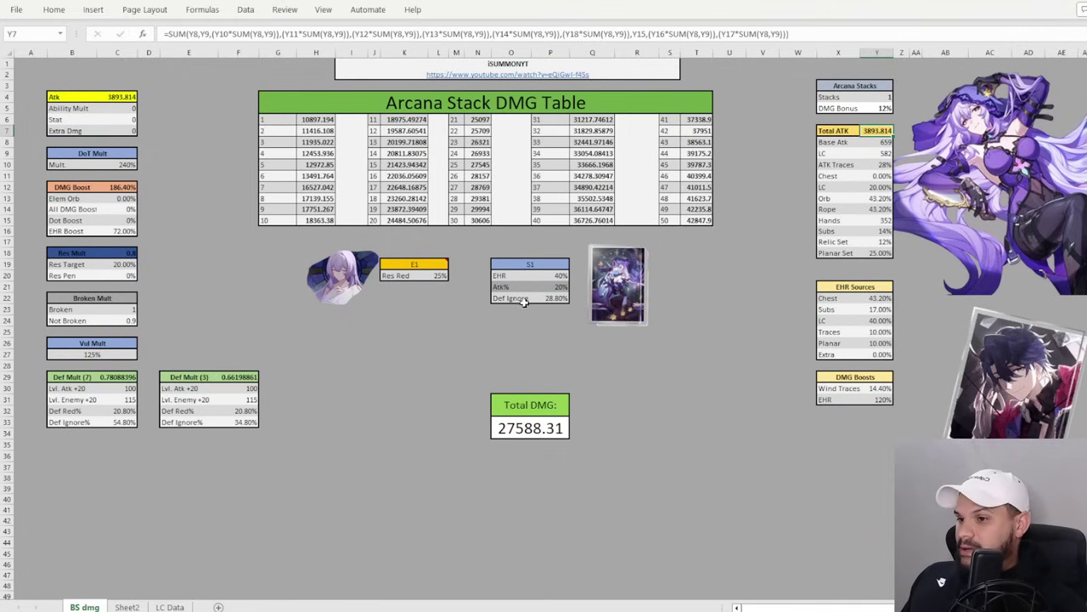
- Compare Def Ignore% in both Def Mult blocks, and check the Total DMG and Res Target cells
{"action": "left_click", "coordinate": [121, 421]}
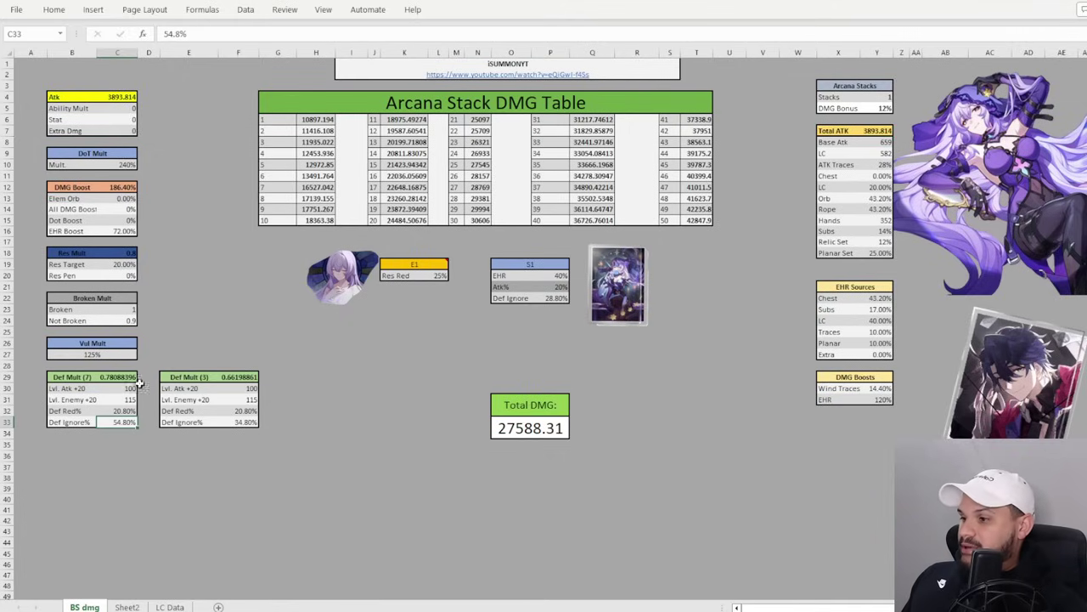
{"action": "left_click", "coordinate": [246, 421]}
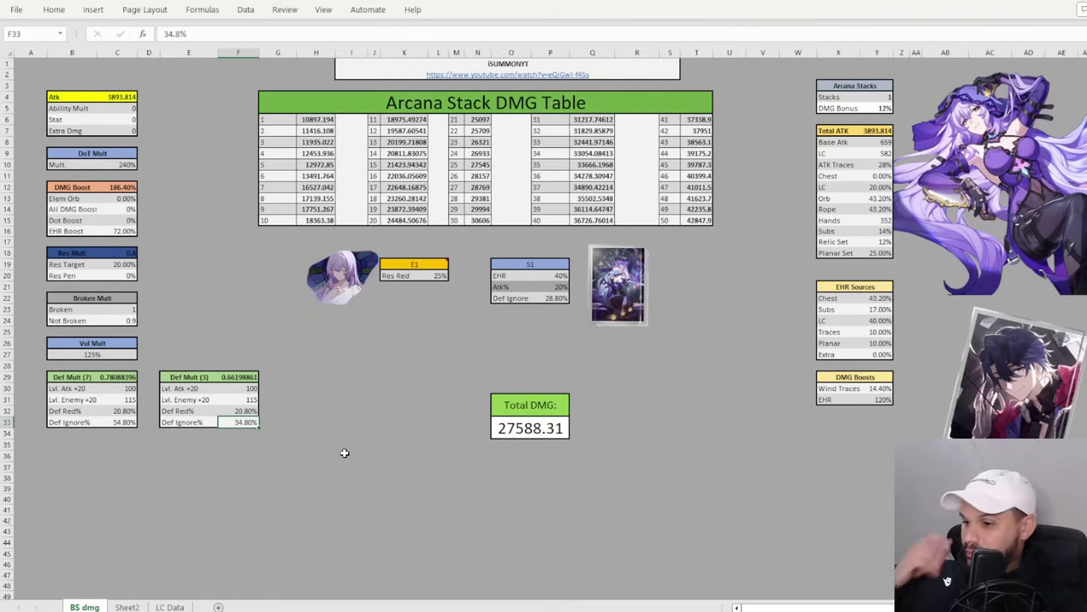
{"action": "left_click", "coordinate": [505, 429]}
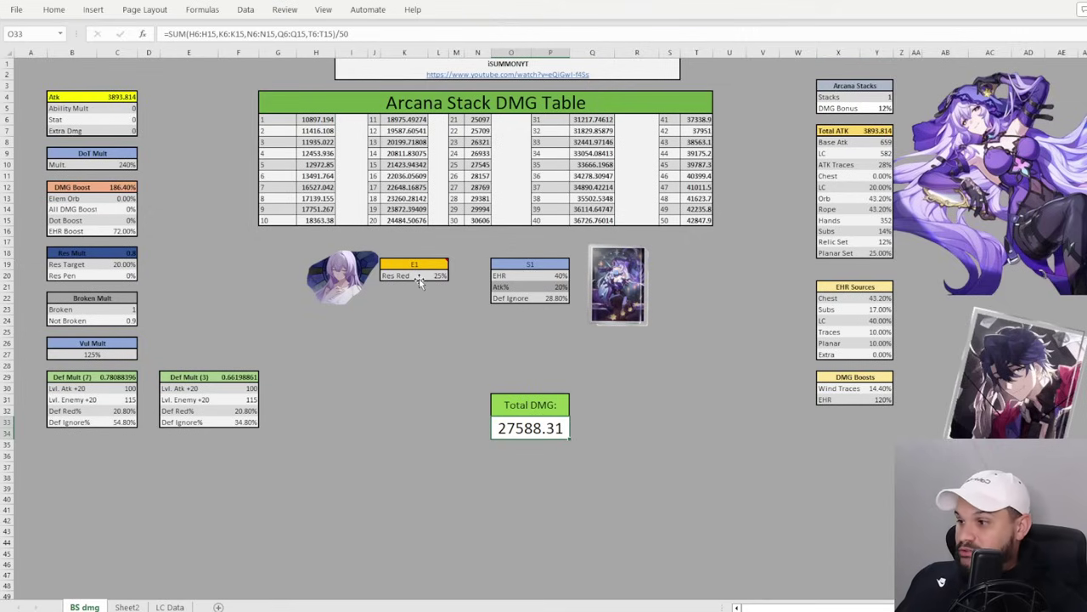
{"action": "left_click", "coordinate": [117, 264]}
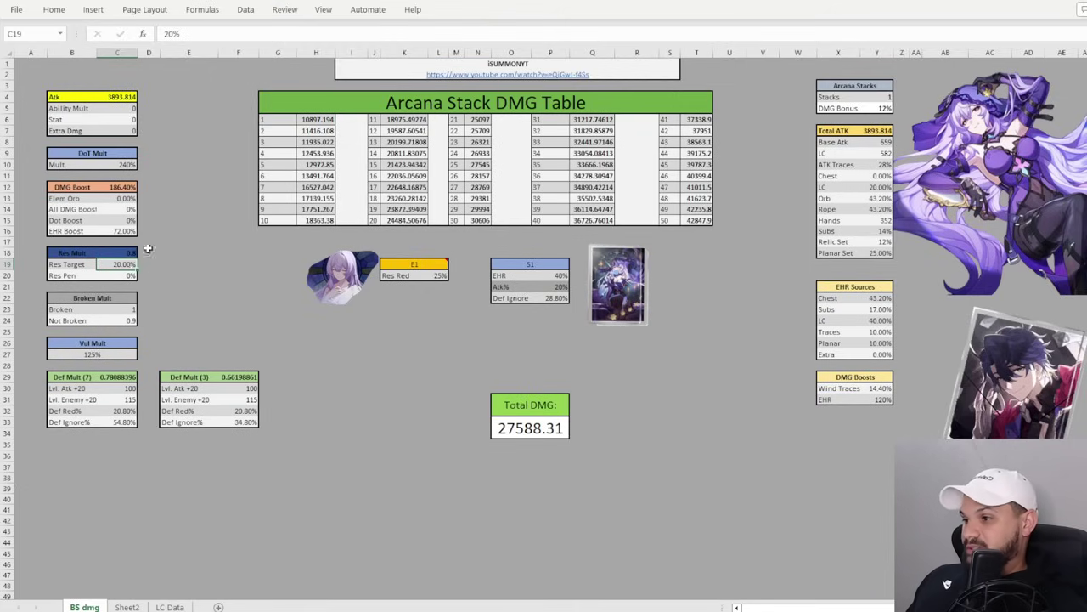
- Raise All DMG Boost to 68% and Res Pen to 25% for the S1 setup, and check Total DMG
{"action": "left_click", "coordinate": [124, 209]}
{"action": "type", "text": "68"}
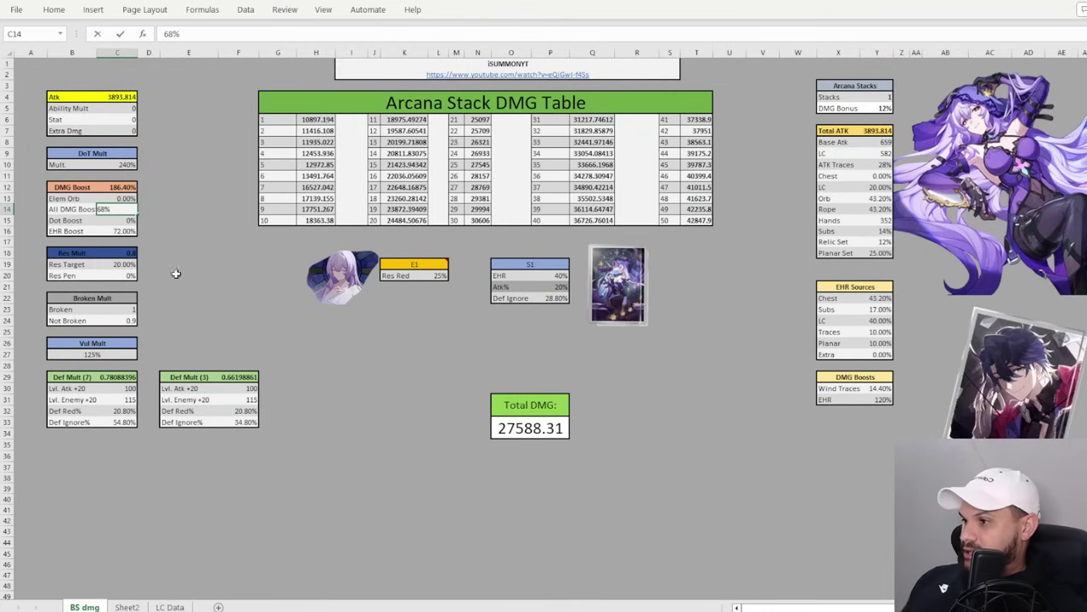
{"action": "left_click", "coordinate": [177, 274]}
{"action": "left_click", "coordinate": [128, 277]}
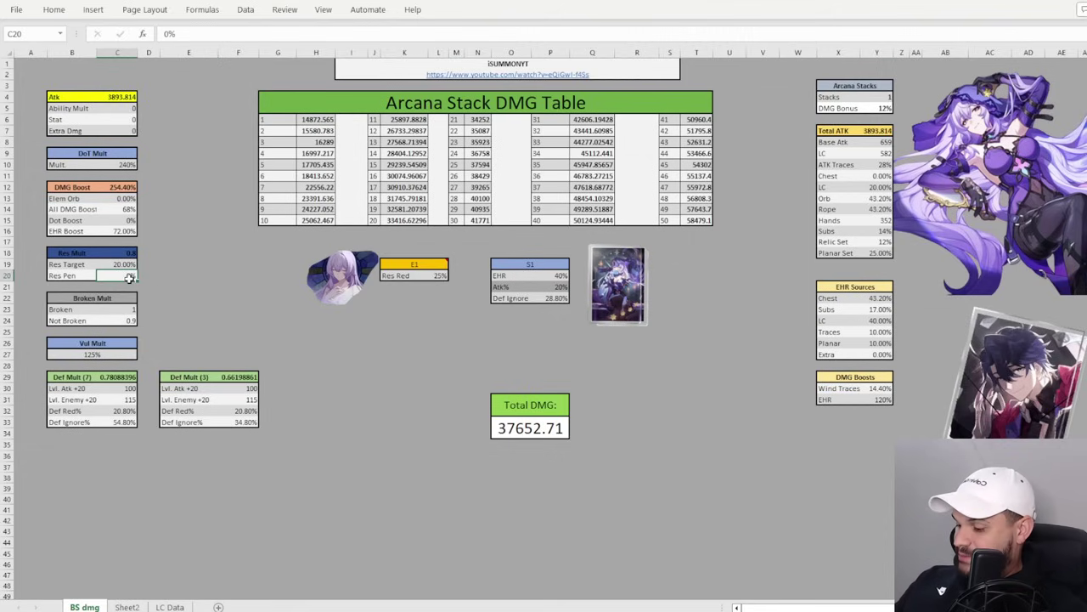
{"action": "type", "text": "25"}
{"action": "left_click", "coordinate": [369, 335]}
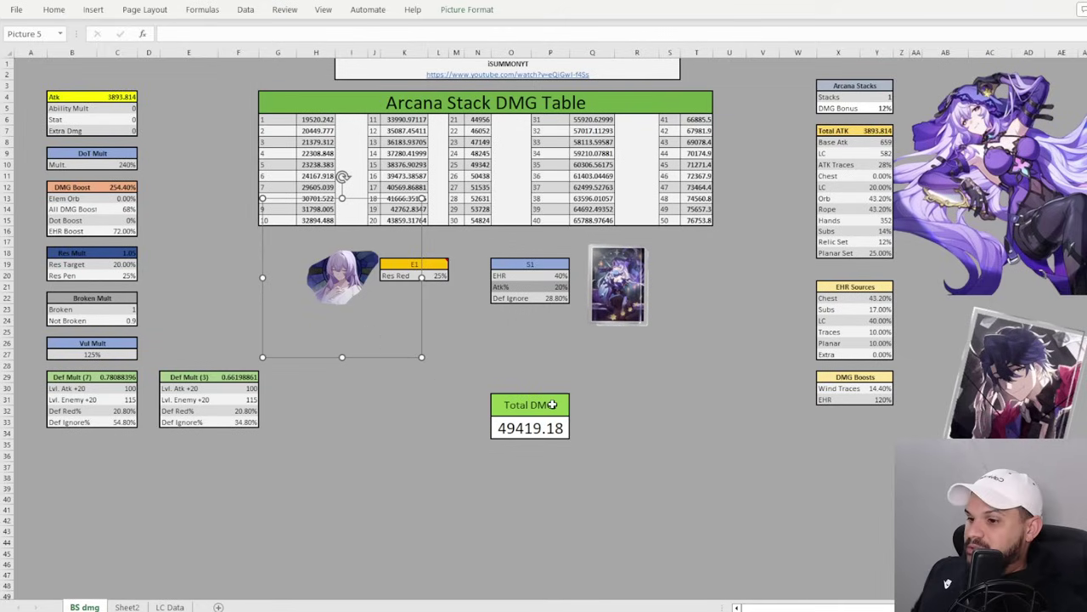
{"action": "left_click", "coordinate": [552, 432]}
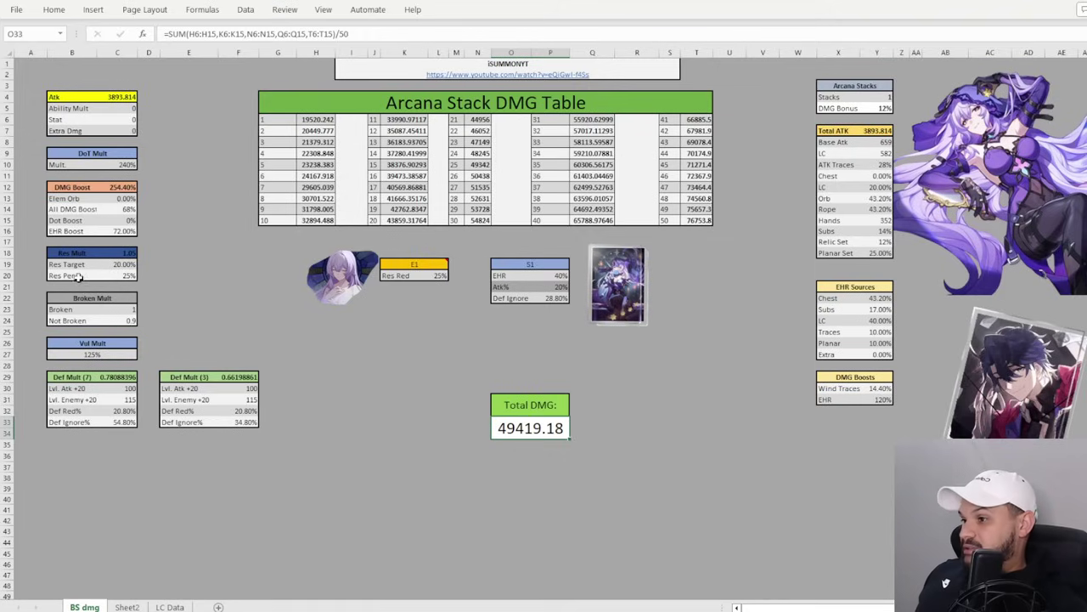
- Reset Res Pen and All DMG Boost to 0%, and check the Total DMG cell
{"action": "left_click", "coordinate": [120, 276]}
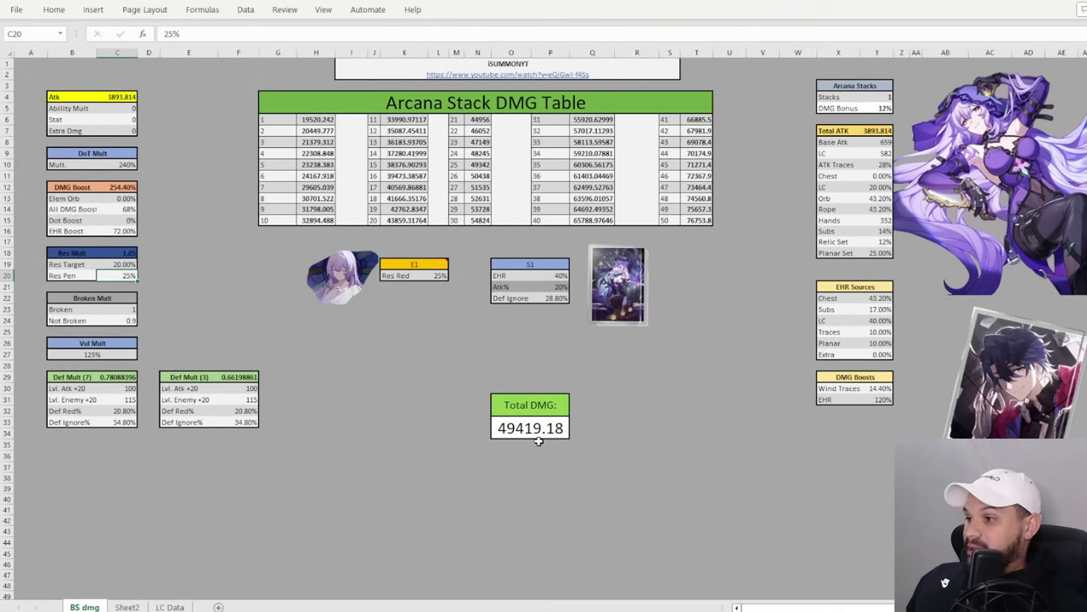
{"action": "left_click", "coordinate": [87, 274]}
{"action": "left_click", "coordinate": [129, 277]}
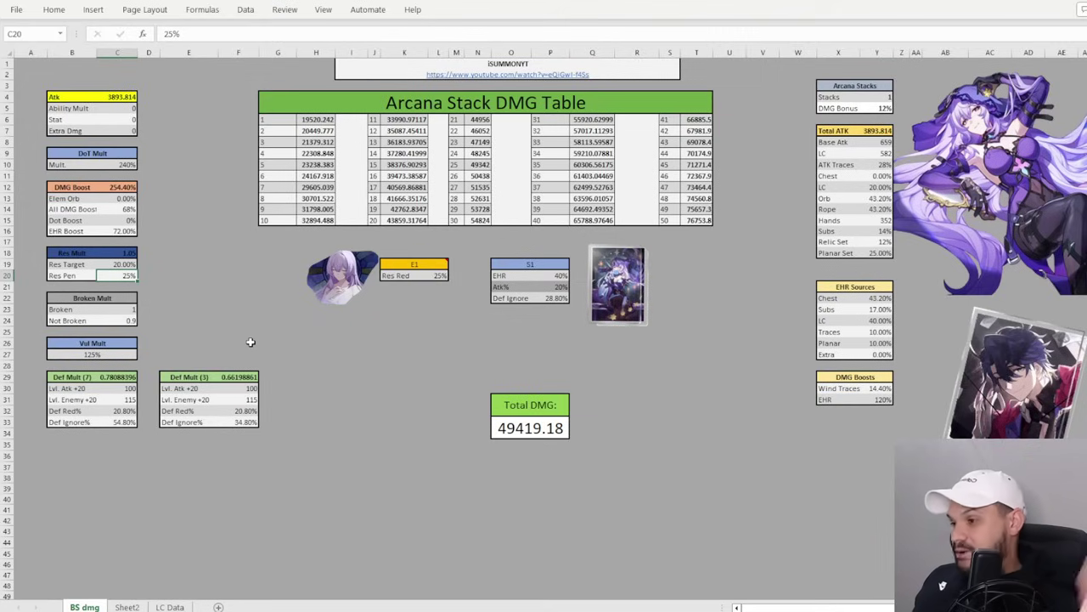
{"action": "type", "text": "0"}
{"action": "key", "text": "Return"}
{"action": "left_click", "coordinate": [529, 428]}
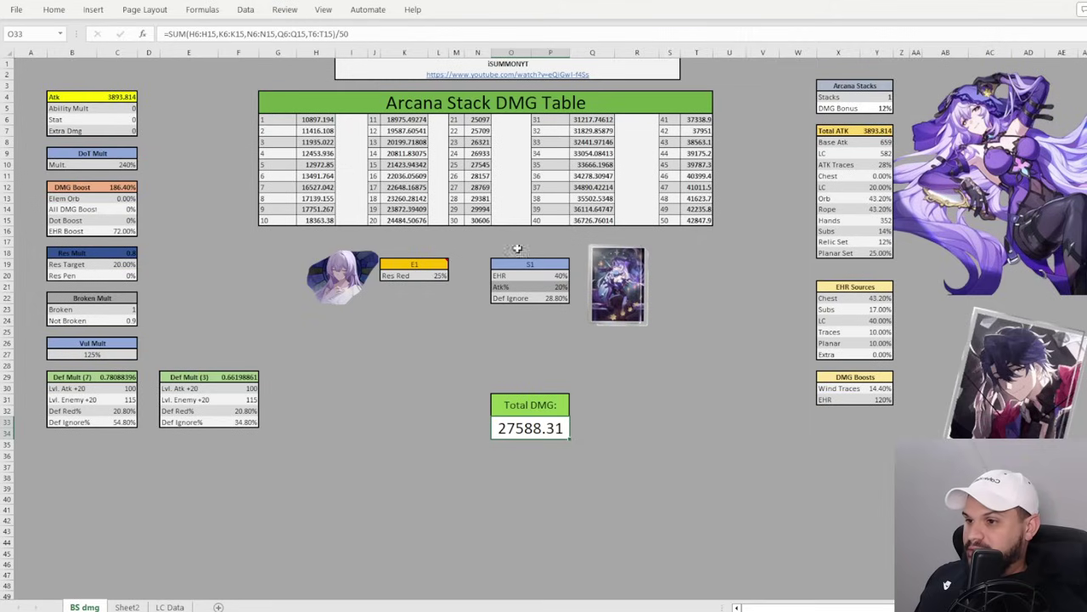
- Review the two LC rows in the Total ATK block and Def Ignore% in both Def Mult blocks
{"action": "left_click", "coordinate": [878, 155]}
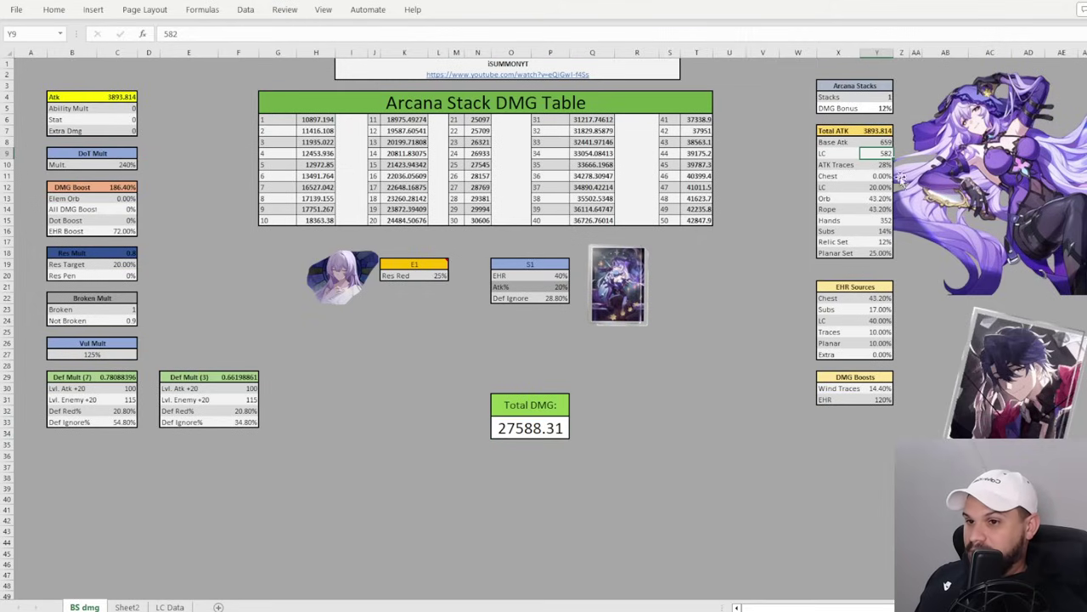
{"action": "left_click", "coordinate": [872, 186]}
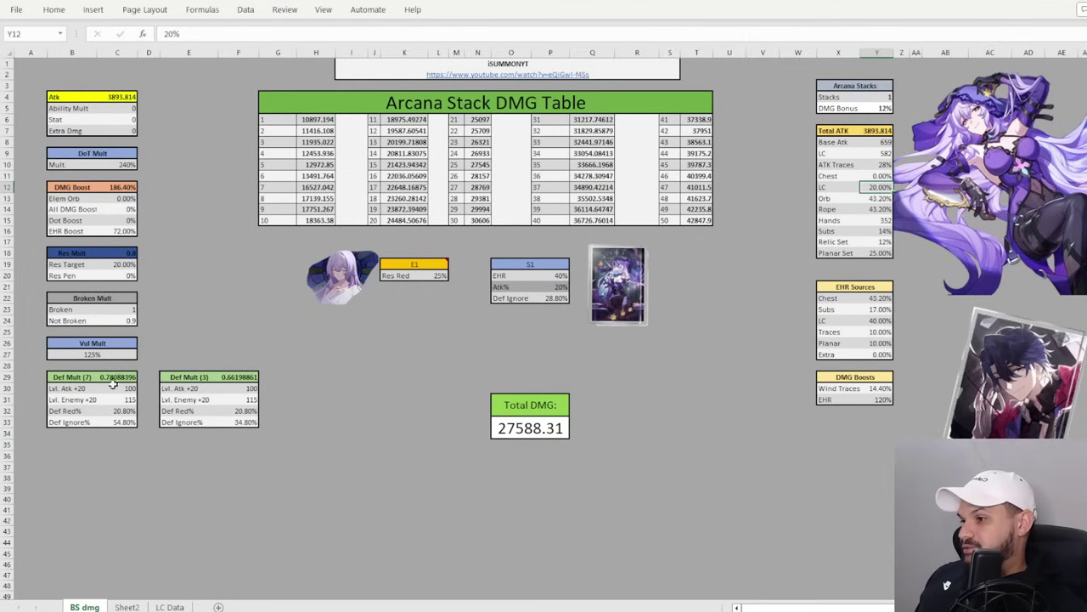
{"action": "left_click", "coordinate": [131, 423]}
{"action": "left_click", "coordinate": [244, 411]}
{"action": "left_click", "coordinate": [248, 420]}
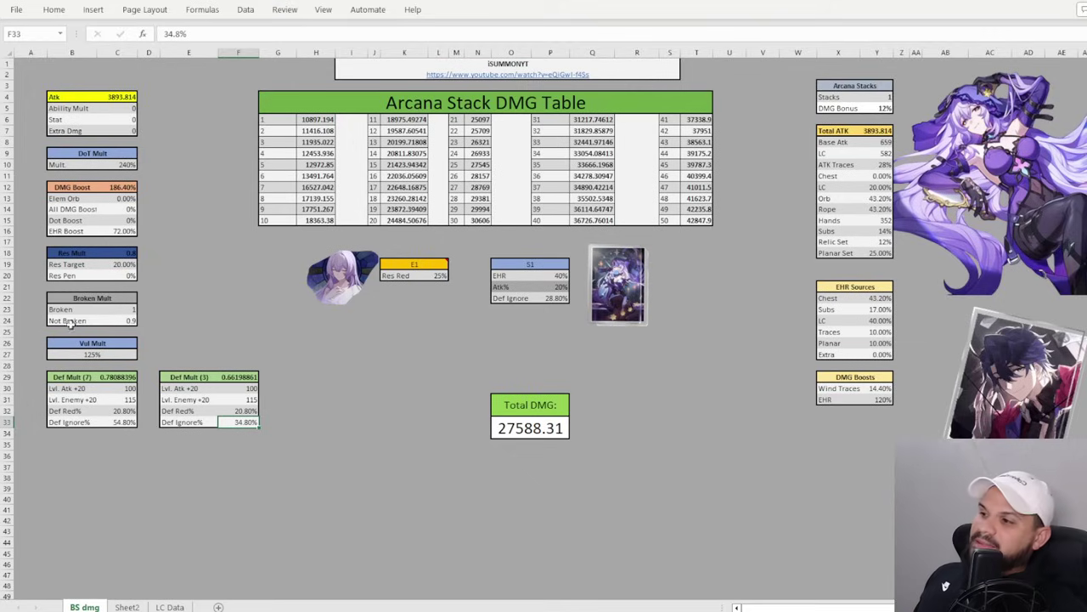
- Set Res Target in the Res Mult block to -5% for the S1 setup, and check Total DMG
{"action": "left_click", "coordinate": [121, 265]}
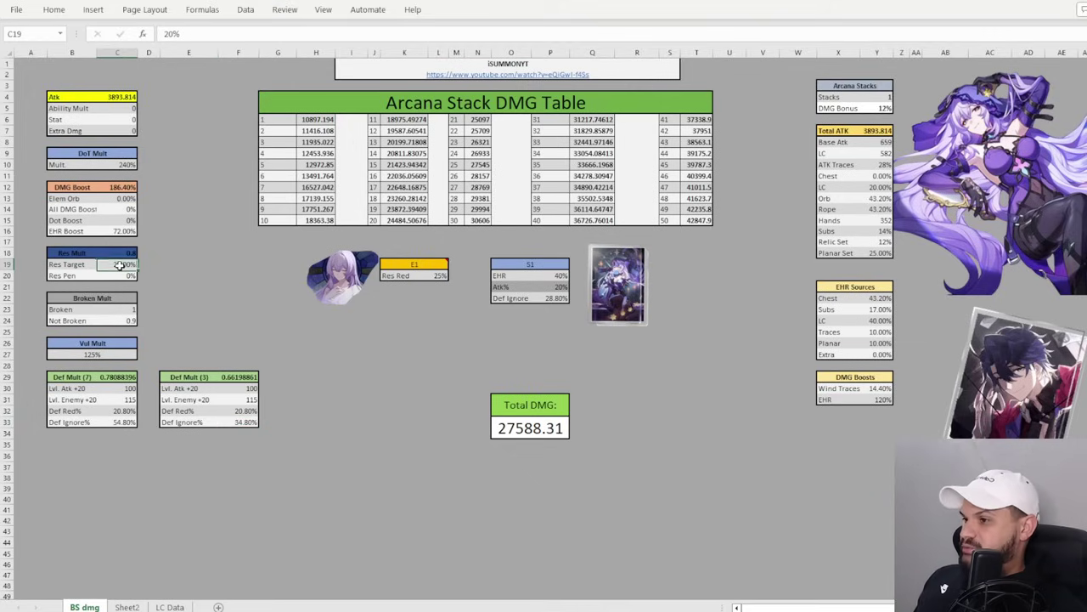
{"action": "type", "text": "-5%"}
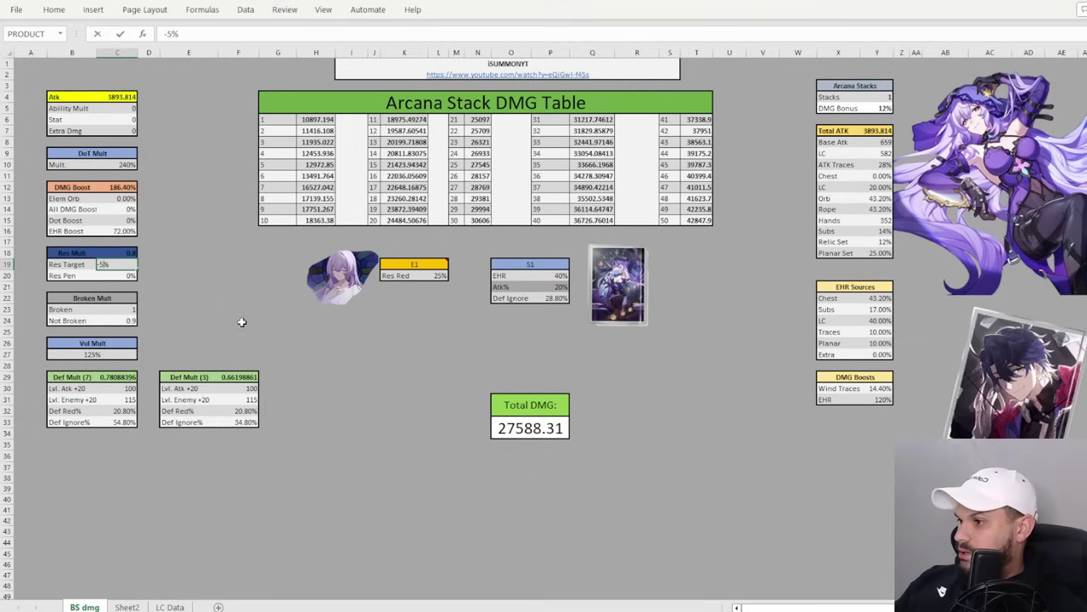
{"action": "left_click", "coordinate": [242, 321]}
{"action": "left_click", "coordinate": [514, 425]}
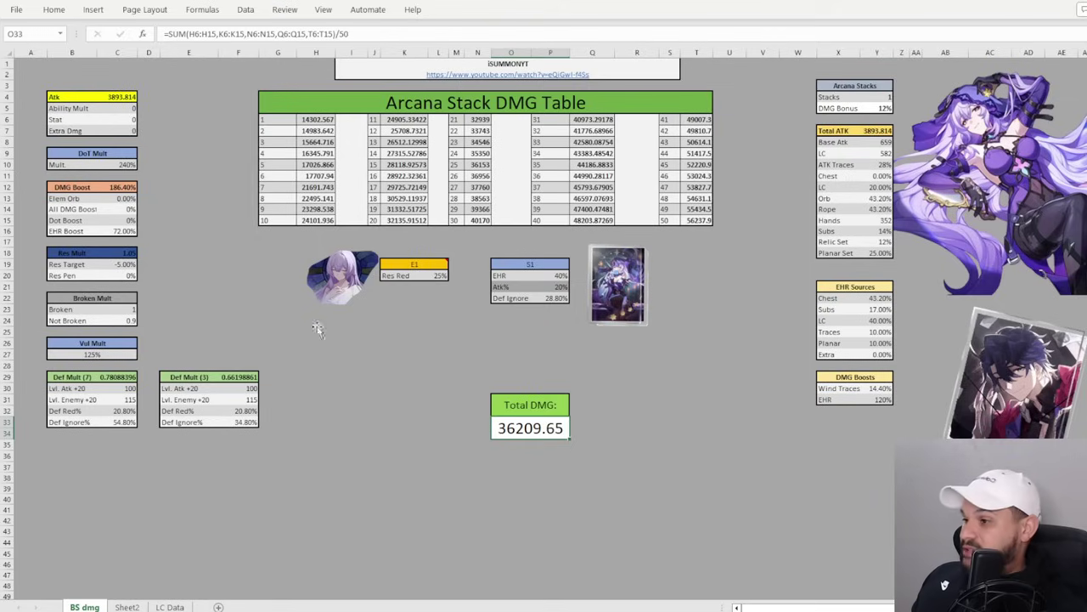
- Set All DMG Boost to 68% and Res Pen to 25% on top of the E1S1 values, and check Total DMG
{"action": "left_click", "coordinate": [126, 210]}
{"action": "type", "text": "68"}
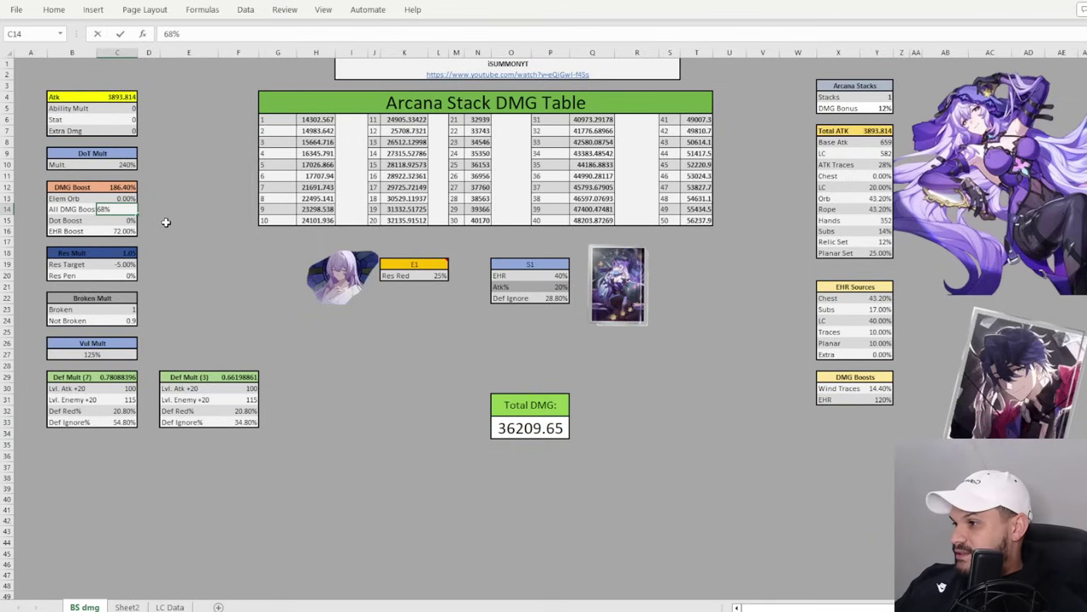
{"action": "left_click", "coordinate": [168, 223]}
{"action": "left_click", "coordinate": [123, 275]}
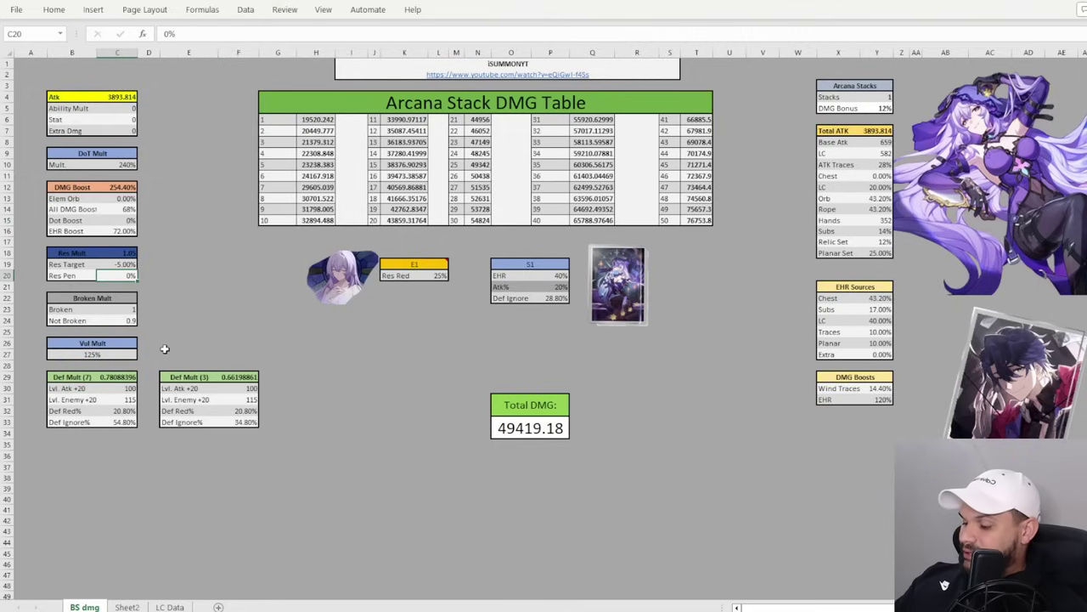
{"action": "type", "text": "25"}
{"action": "left_click", "coordinate": [388, 363]}
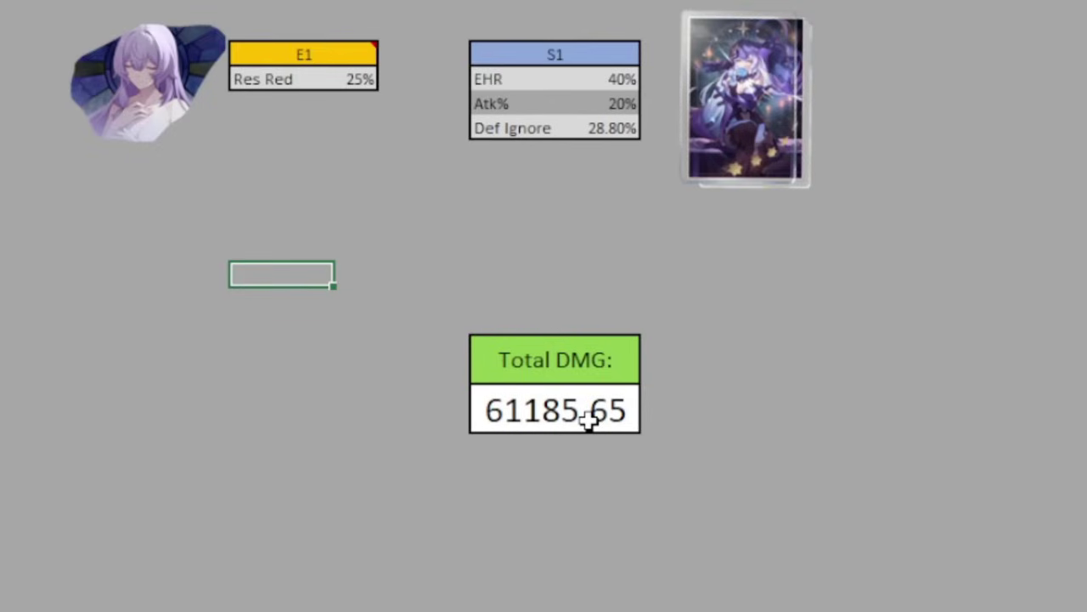
{"action": "left_click", "coordinate": [538, 413]}
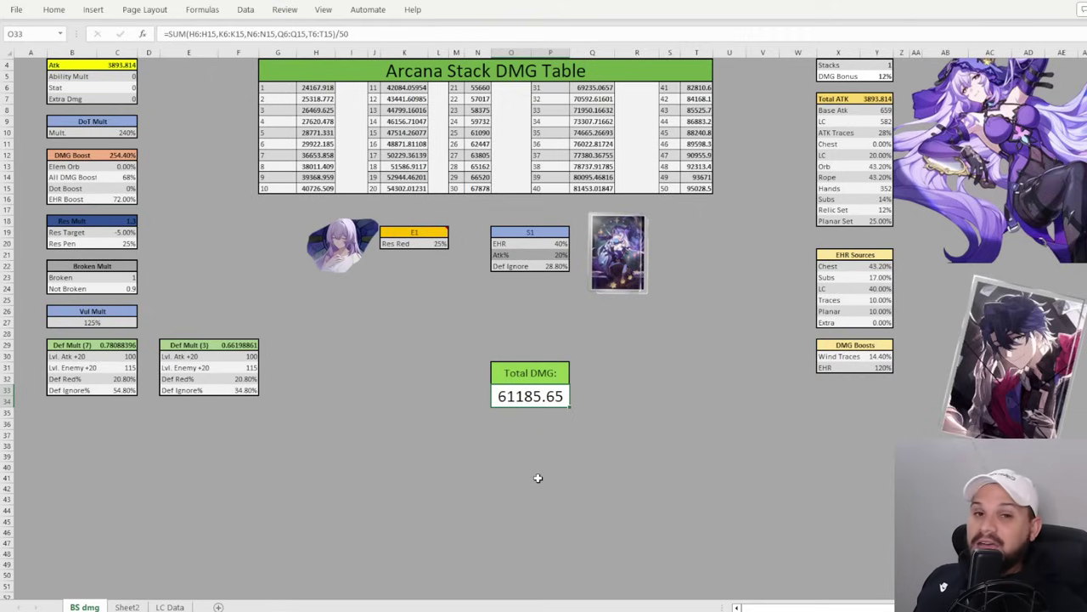
- Examine the S1 and E1 percentage formulas in the E1 vs S1 table beside the comparison chart
{"action": "scroll", "coordinate": [538, 478], "scroll_direction": "down", "scroll_amount": 14}
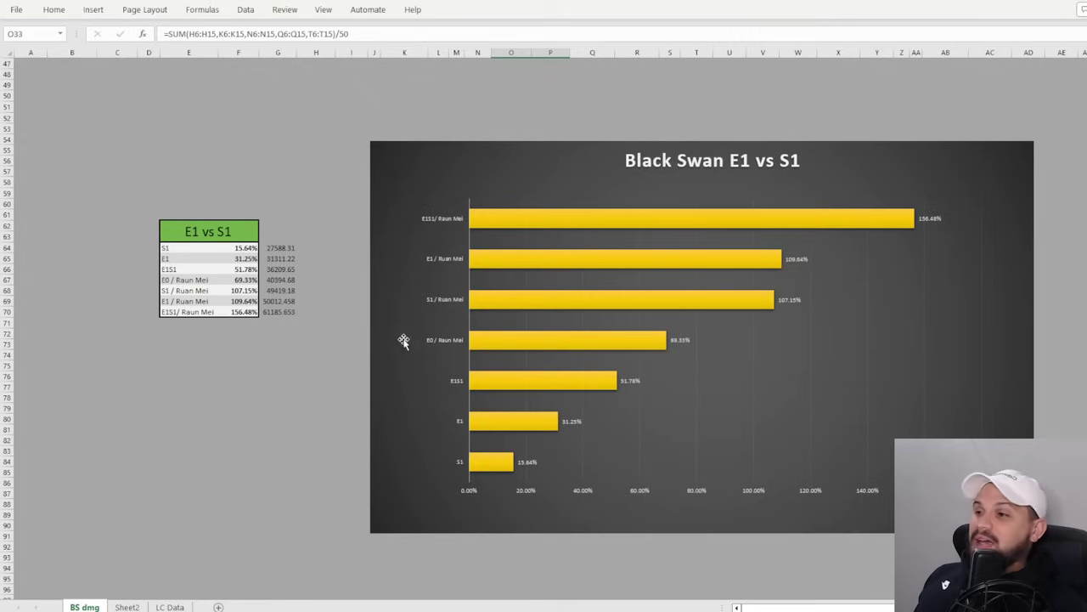
{"action": "left_click", "coordinate": [241, 248]}
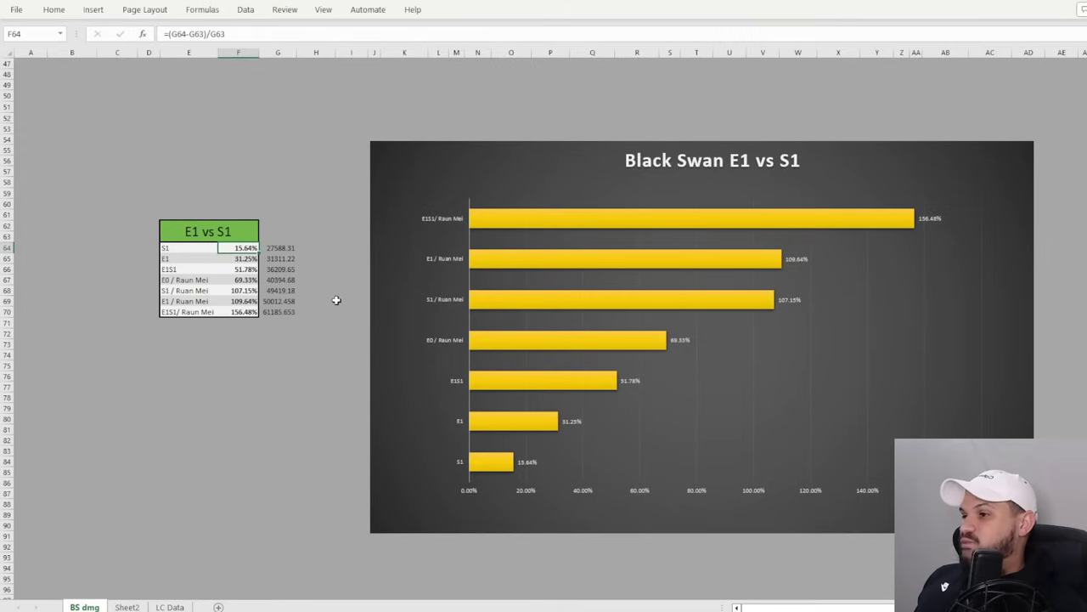
{"action": "left_click", "coordinate": [233, 258]}
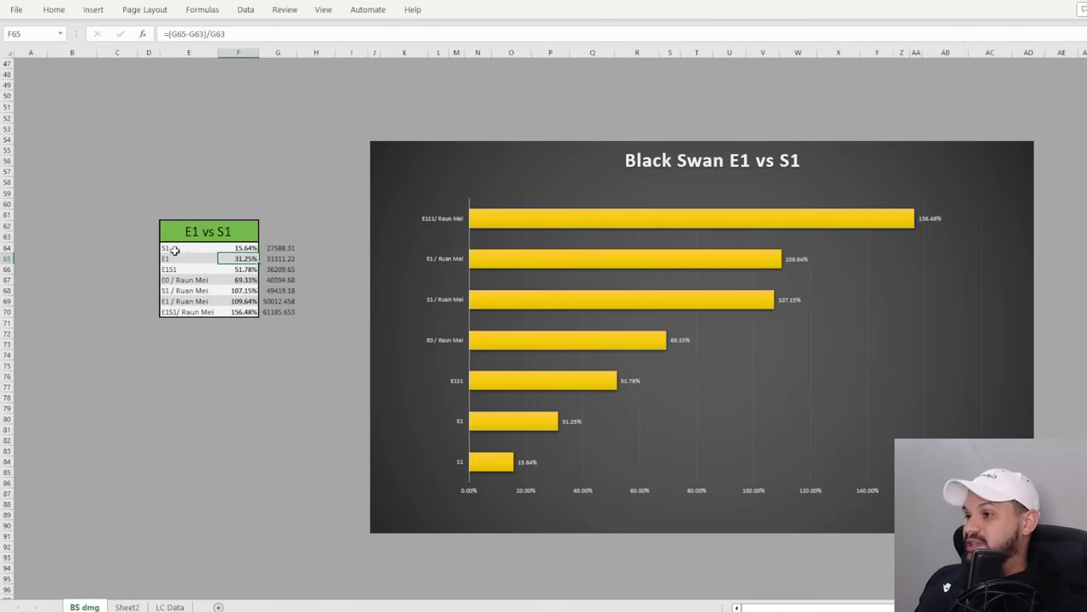
- Review the S1 row's percentage and damage value in the E1 vs S1 table alongside the comparison chart
{"action": "left_click_drag", "start_coordinate": [170, 248], "coordinate": [245, 248]}
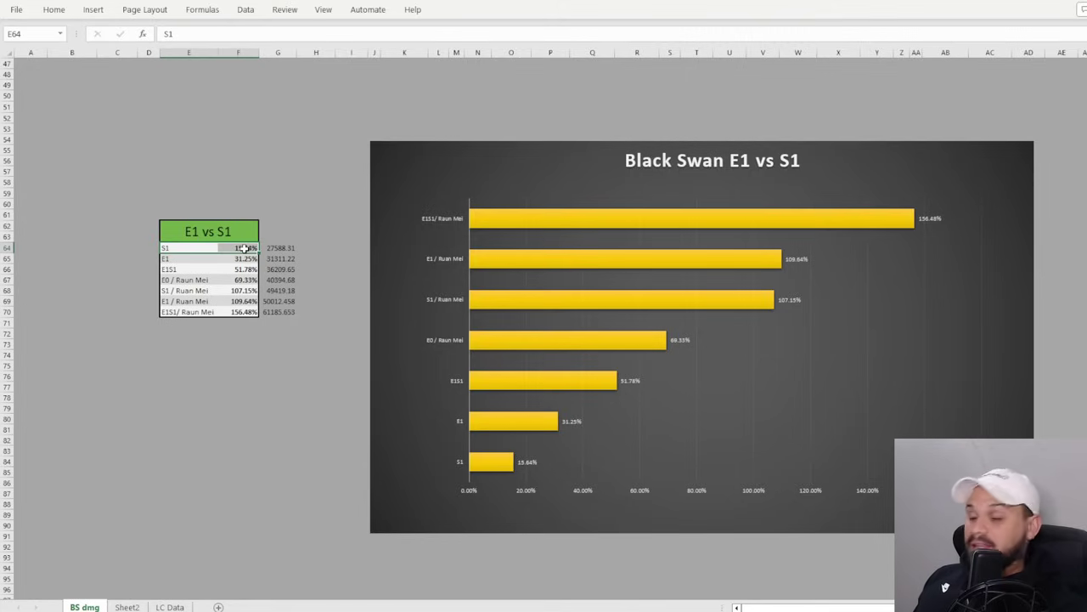
{"action": "left_click", "coordinate": [436, 152]}
{"action": "left_click", "coordinate": [268, 150]}
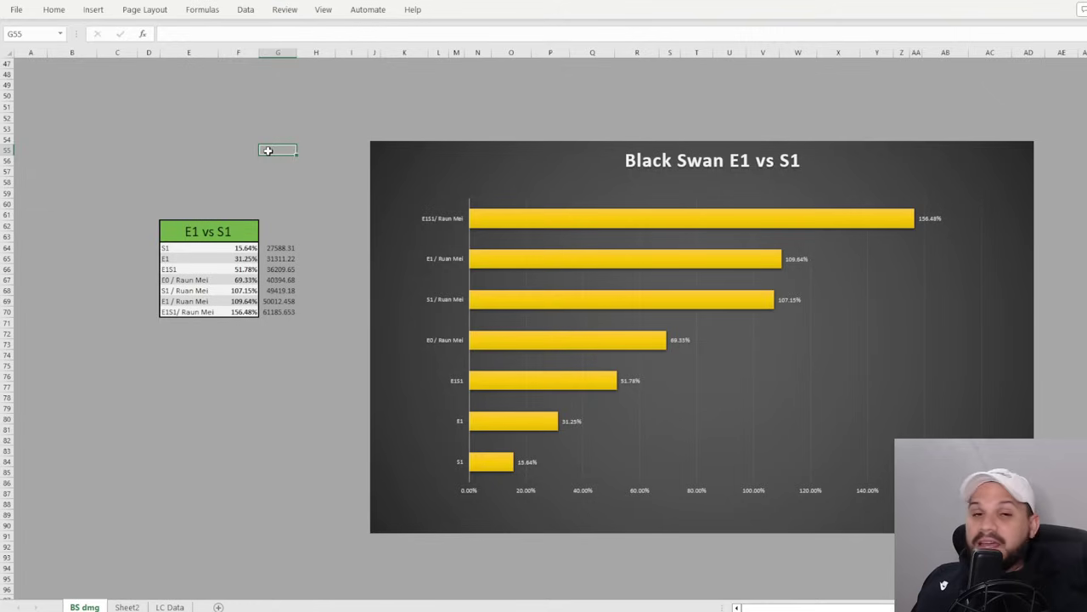
{"action": "left_click", "coordinate": [372, 145]}
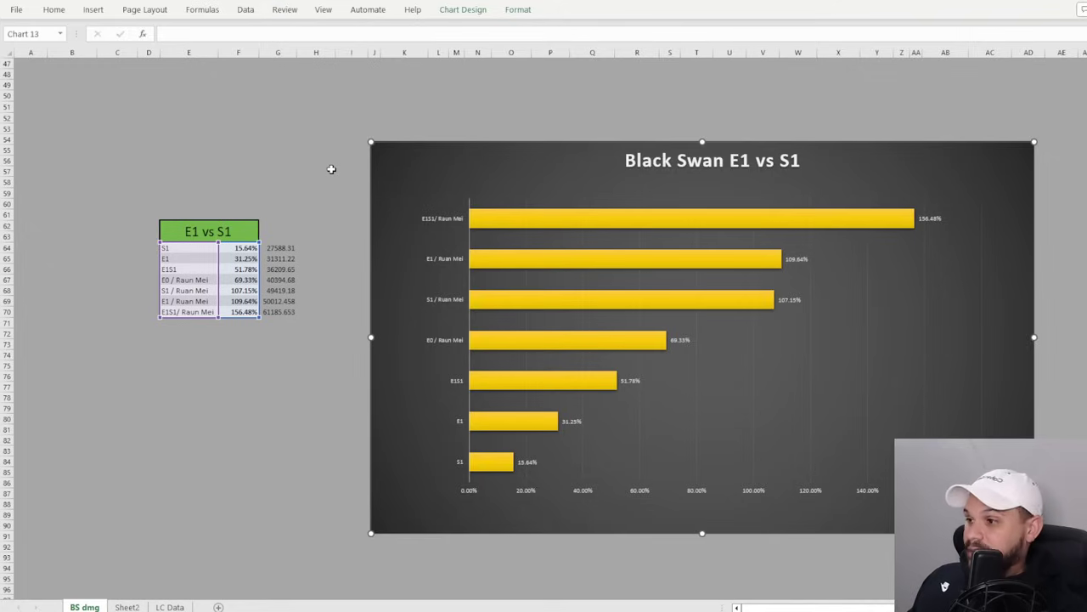
{"action": "left_click", "coordinate": [280, 247]}
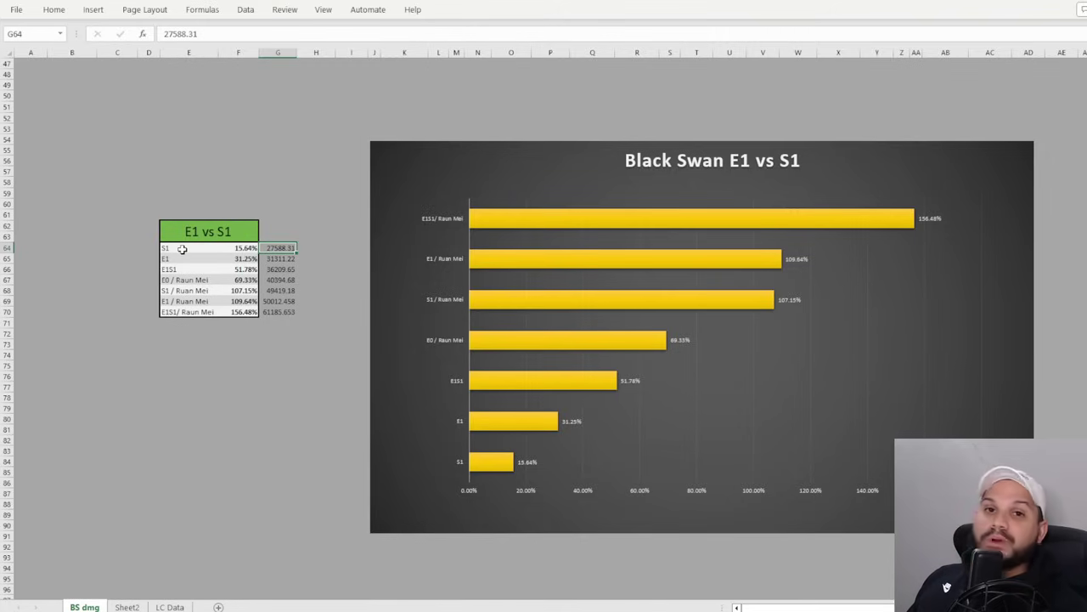
- Compare the percentage increases of the S1, E1 and E1S1 rows in the E1 vs S1 table
{"action": "left_click", "coordinate": [169, 259]}
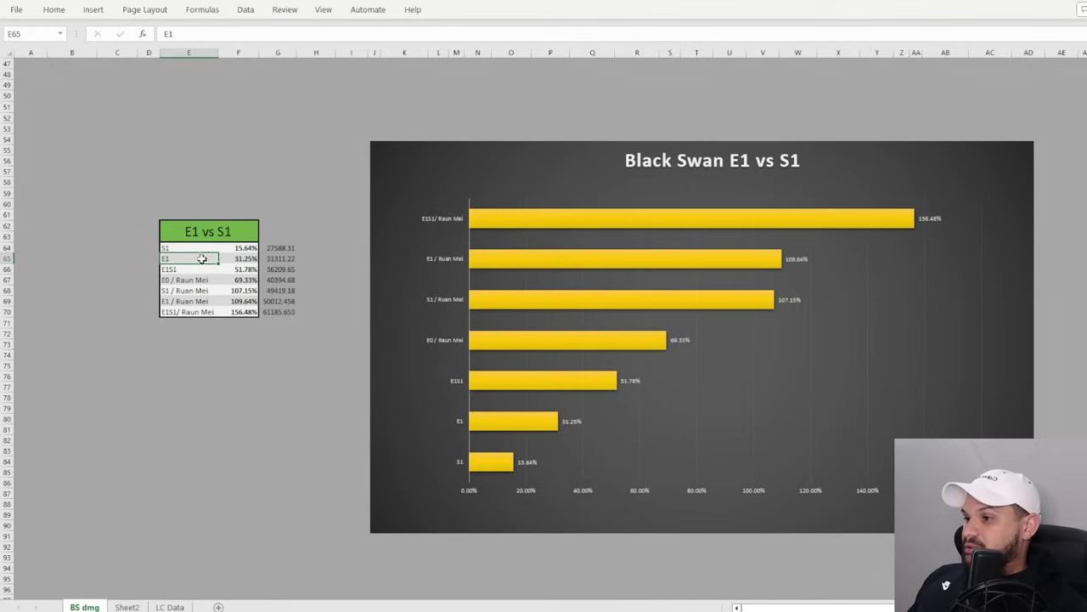
{"action": "left_click", "coordinate": [236, 259]}
{"action": "left_click", "coordinate": [195, 260]}
{"action": "left_click", "coordinate": [242, 259]}
{"action": "left_click", "coordinate": [176, 249]}
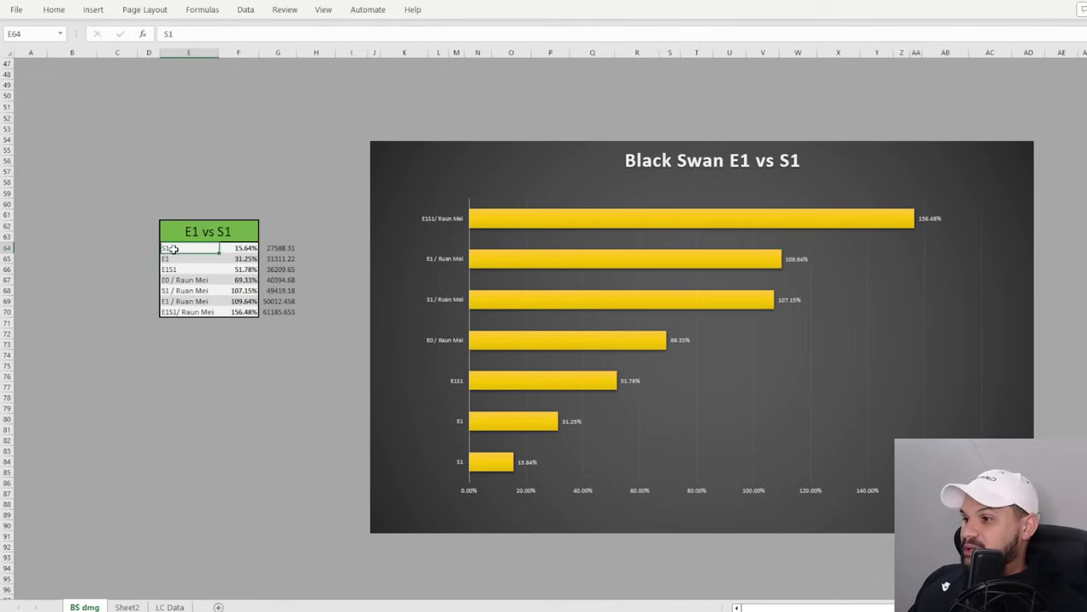
{"action": "left_click", "coordinate": [241, 250]}
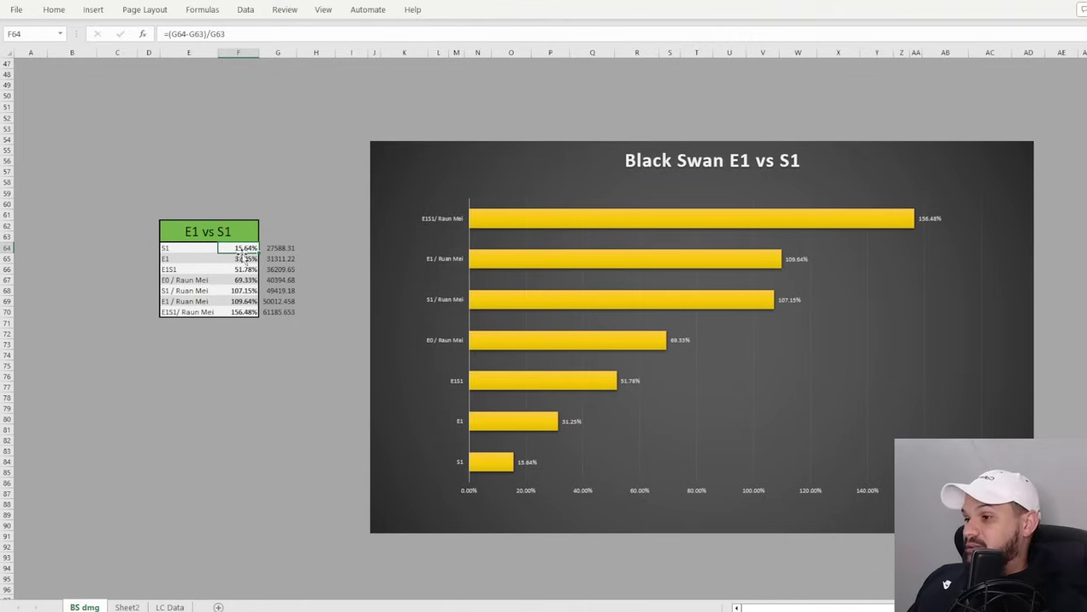
{"action": "left_click", "coordinate": [167, 259]}
{"action": "left_click", "coordinate": [236, 258]}
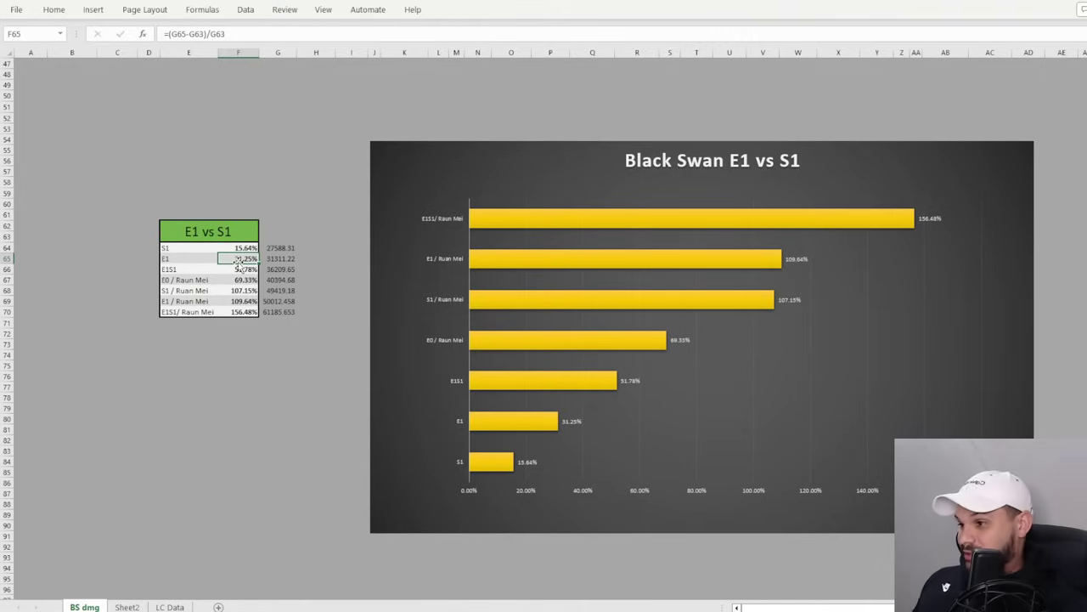
{"action": "left_click", "coordinate": [167, 269]}
{"action": "left_click", "coordinate": [239, 270]}
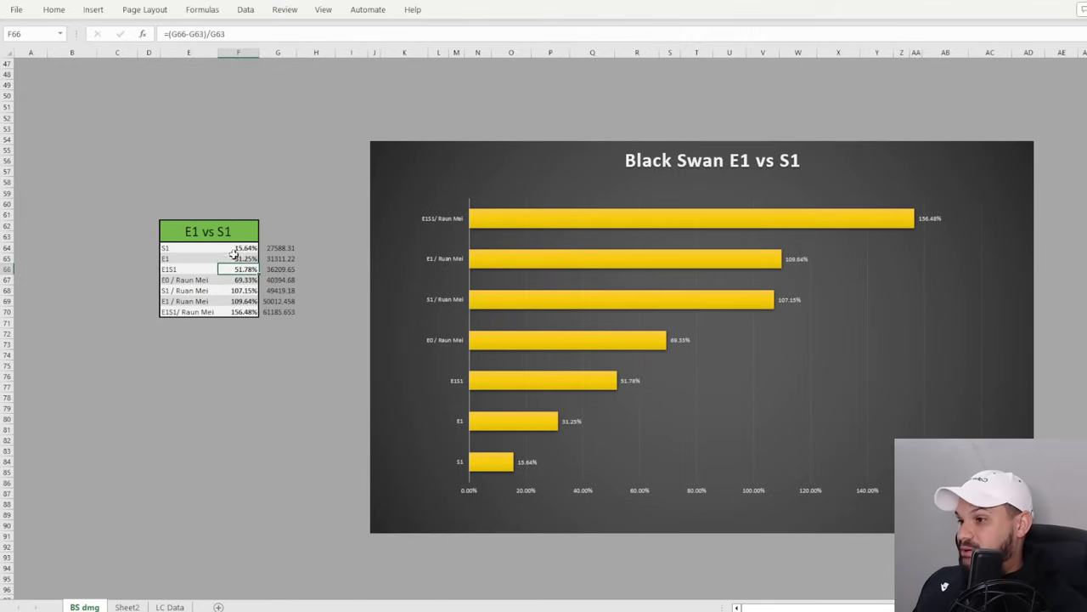
- Examine the E0 / Raun Mei percentage and compare it with the S1, E1 and E1S1 rows above it
{"action": "left_click", "coordinate": [167, 279]}
{"action": "left_click", "coordinate": [238, 279]}
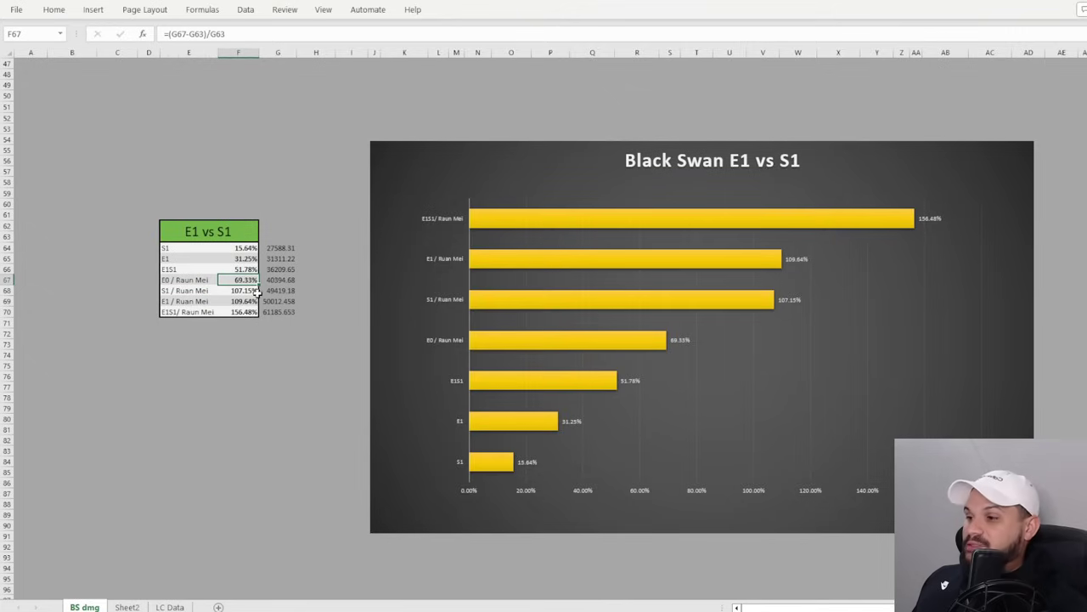
{"action": "left_click_drag", "start_coordinate": [169, 248], "coordinate": [249, 280]}
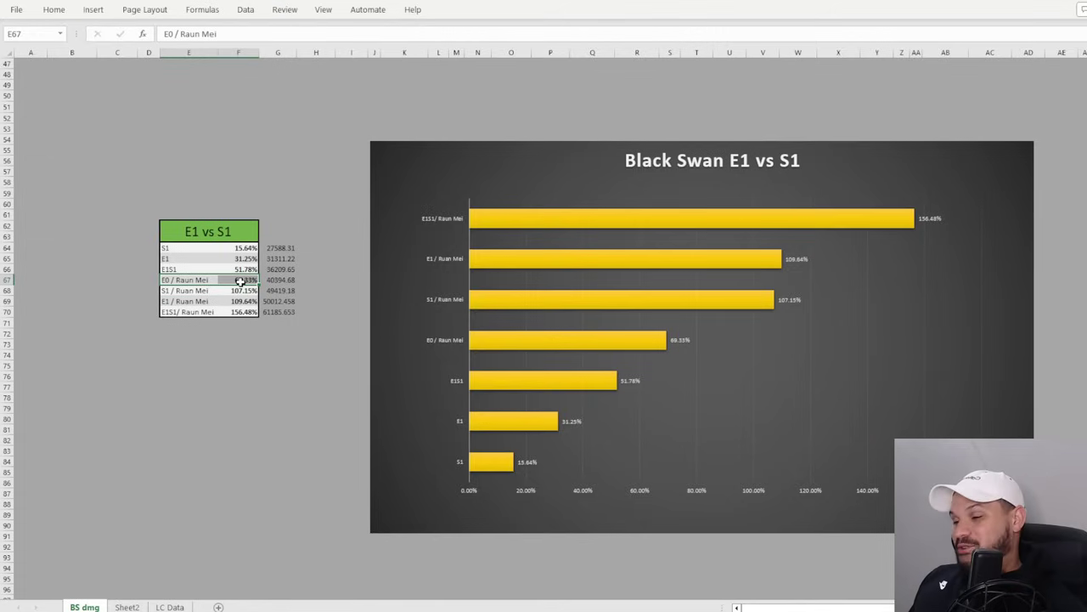
{"action": "left_click_drag", "start_coordinate": [204, 257], "coordinate": [246, 258]}
{"action": "left_click", "coordinate": [246, 269]}
{"action": "left_click", "coordinate": [245, 280]}
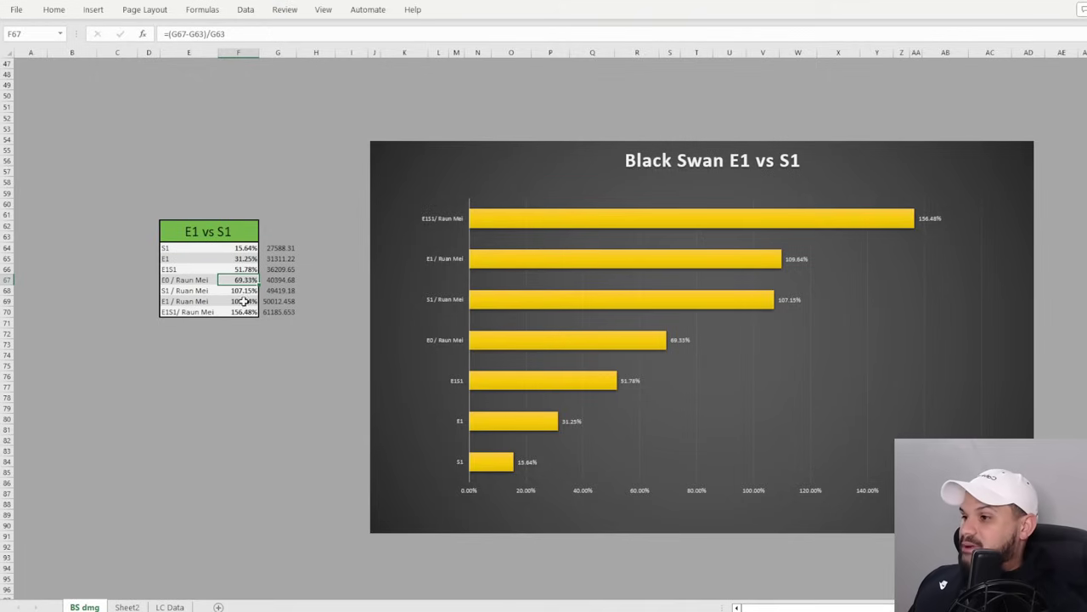
- Compare the percentages and damage values of the S1 / Ruan Mei, E1 / Ruan Mei and E1S1/ Raun Mei rows
{"action": "left_click", "coordinate": [244, 300]}
{"action": "left_click", "coordinate": [292, 302]}
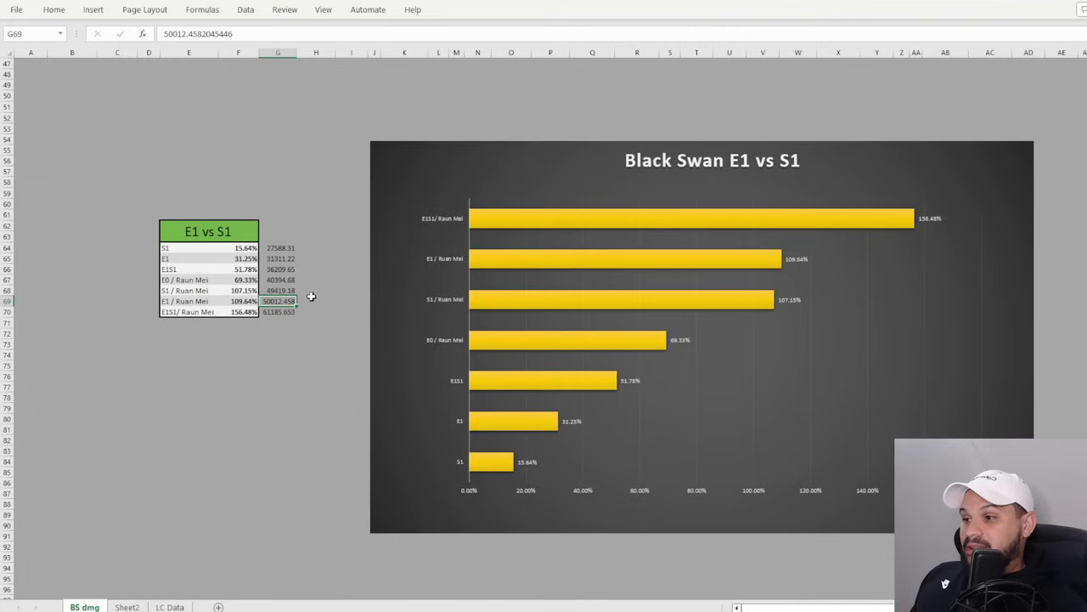
{"action": "left_click_drag", "start_coordinate": [177, 290], "coordinate": [281, 301]}
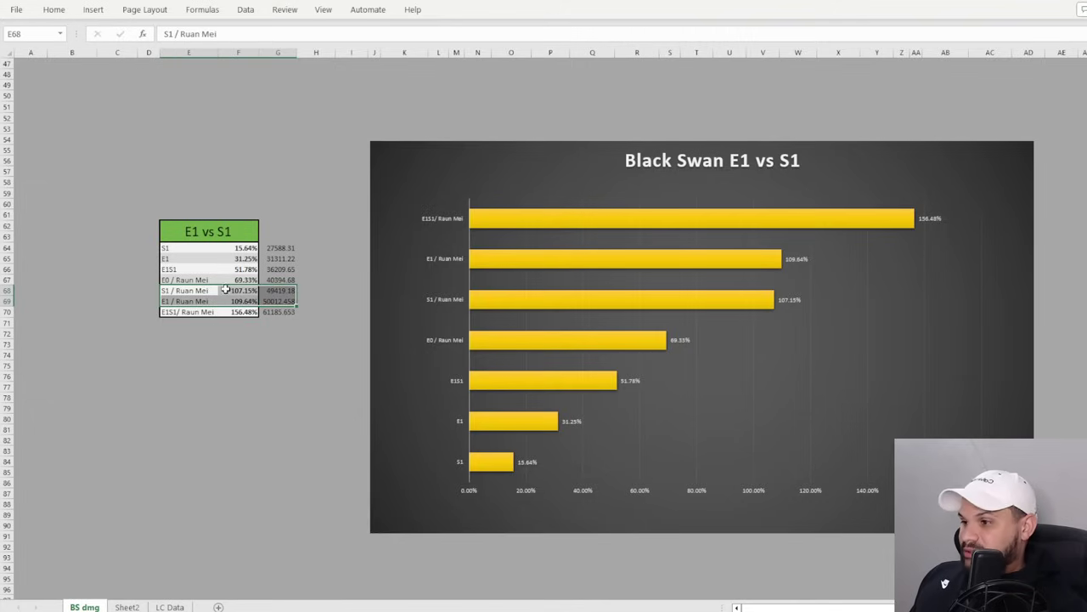
{"action": "left_click", "coordinate": [288, 291]}
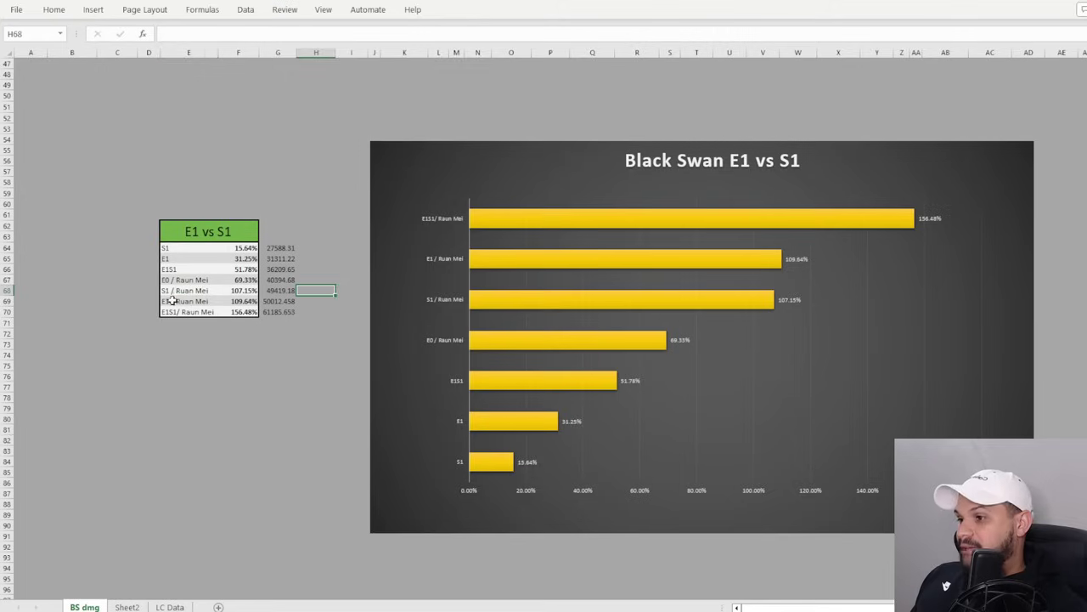
{"action": "left_click", "coordinate": [173, 301]}
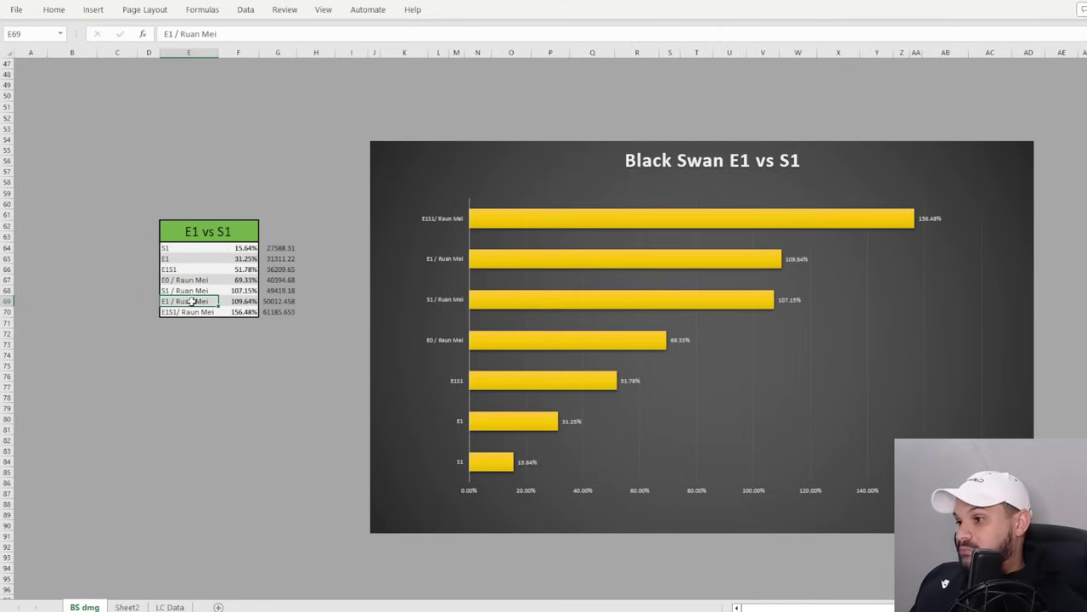
{"action": "left_click", "coordinate": [236, 302]}
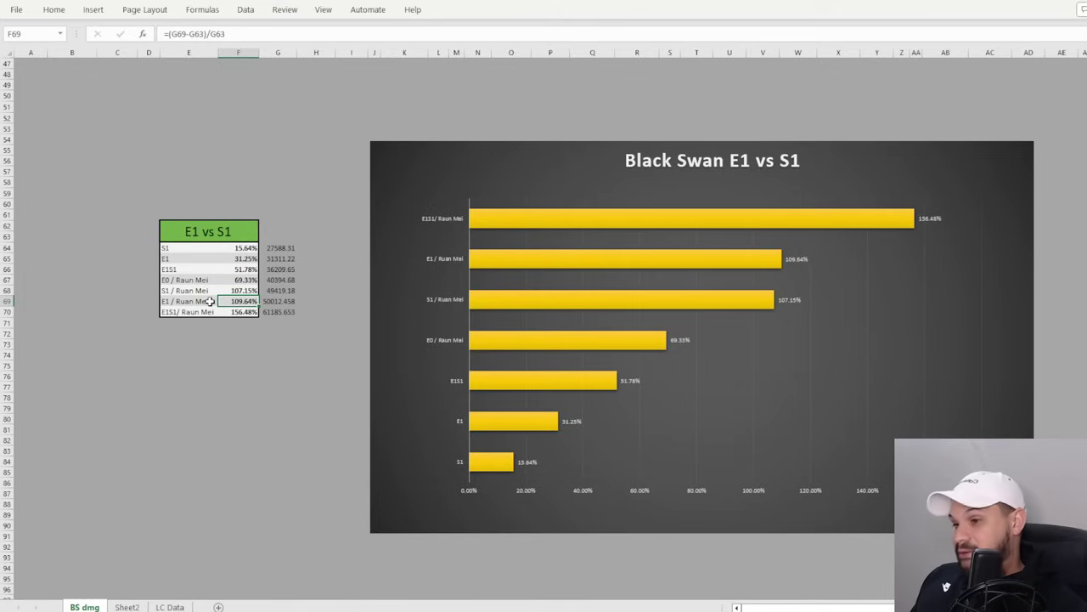
{"action": "left_click_drag", "start_coordinate": [170, 291], "coordinate": [247, 291]}
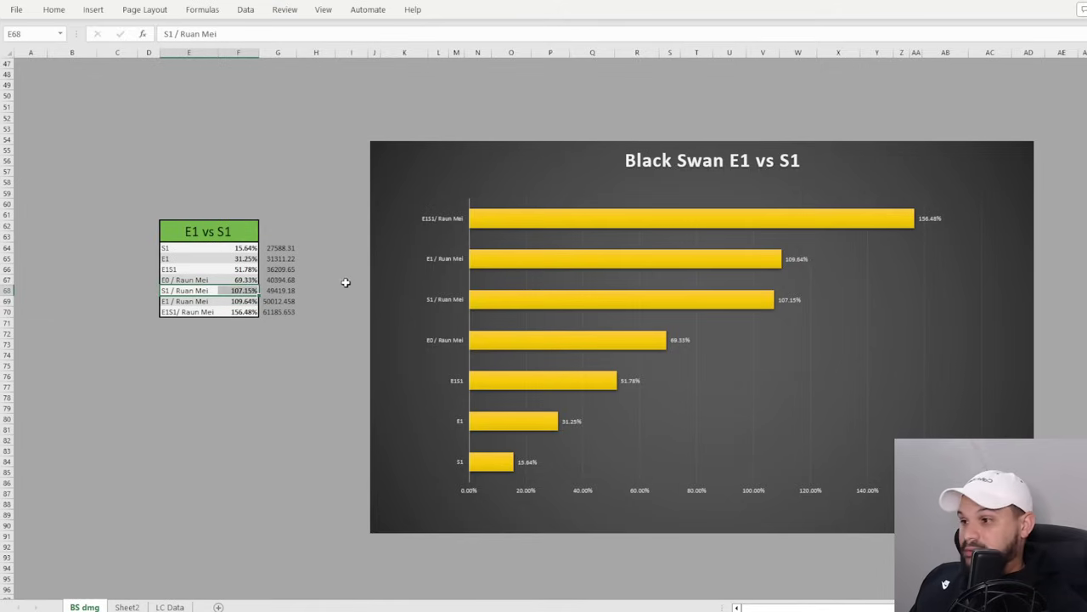
{"action": "left_click", "coordinate": [174, 311]}
{"action": "left_click", "coordinate": [238, 312]}
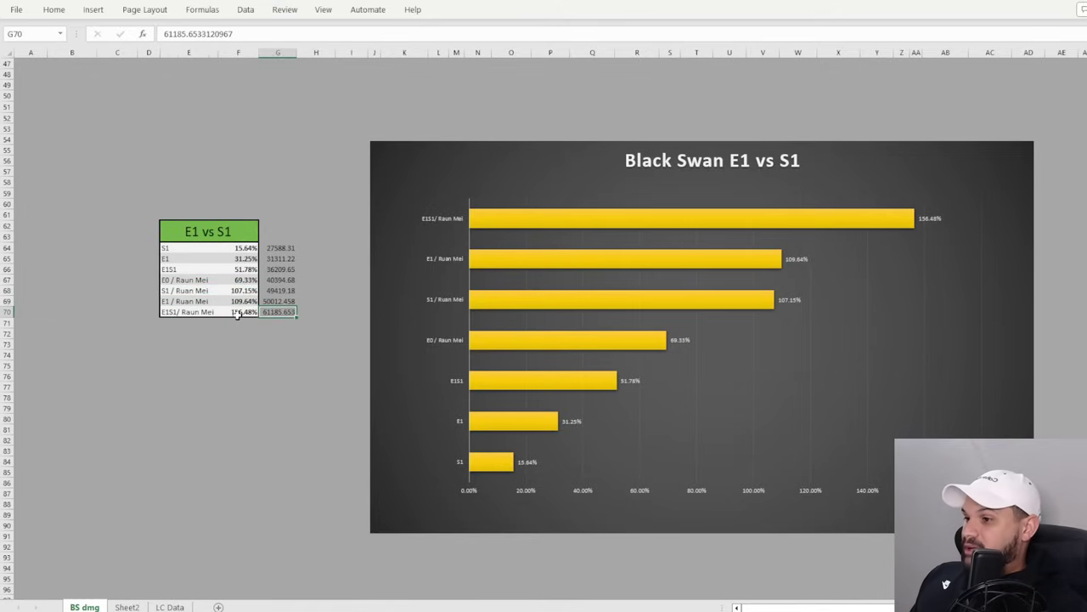